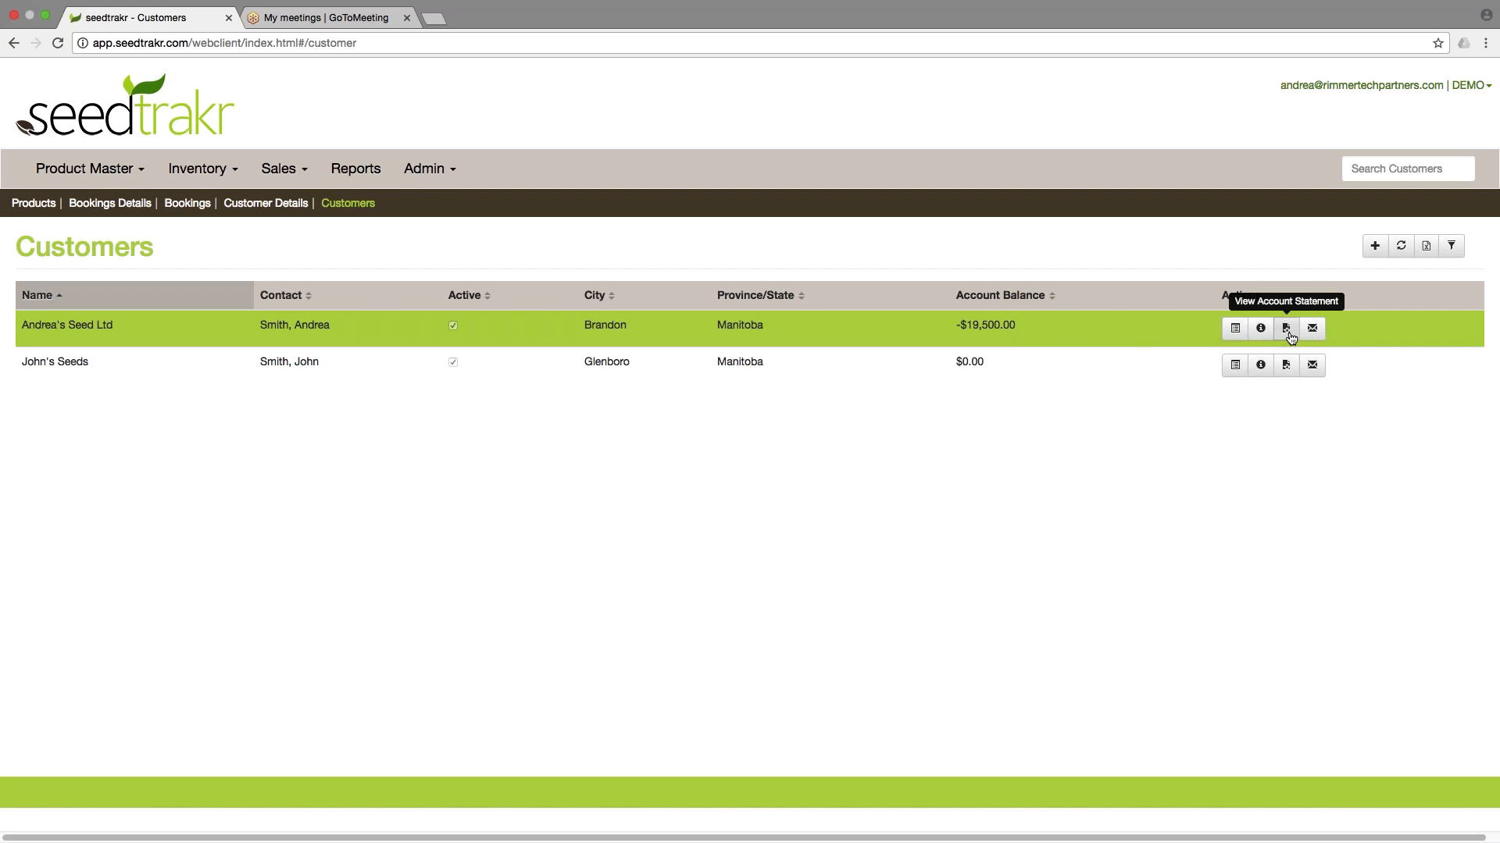
# Step: View the account statement for Andrea's Seed Ltd and return to the customer list
pyautogui.click(1287, 329)
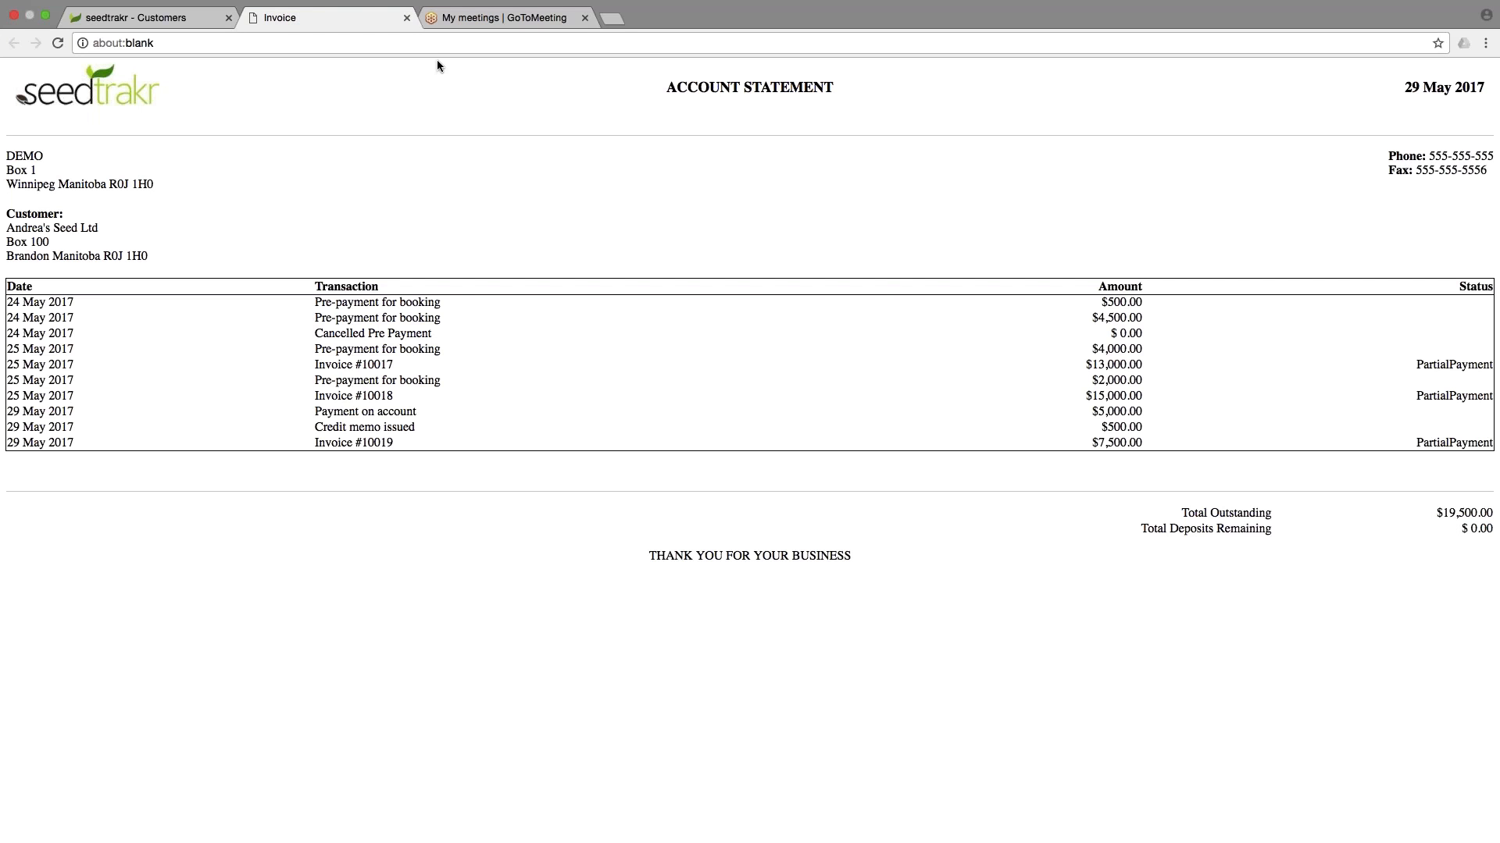
pyautogui.click(406, 21)
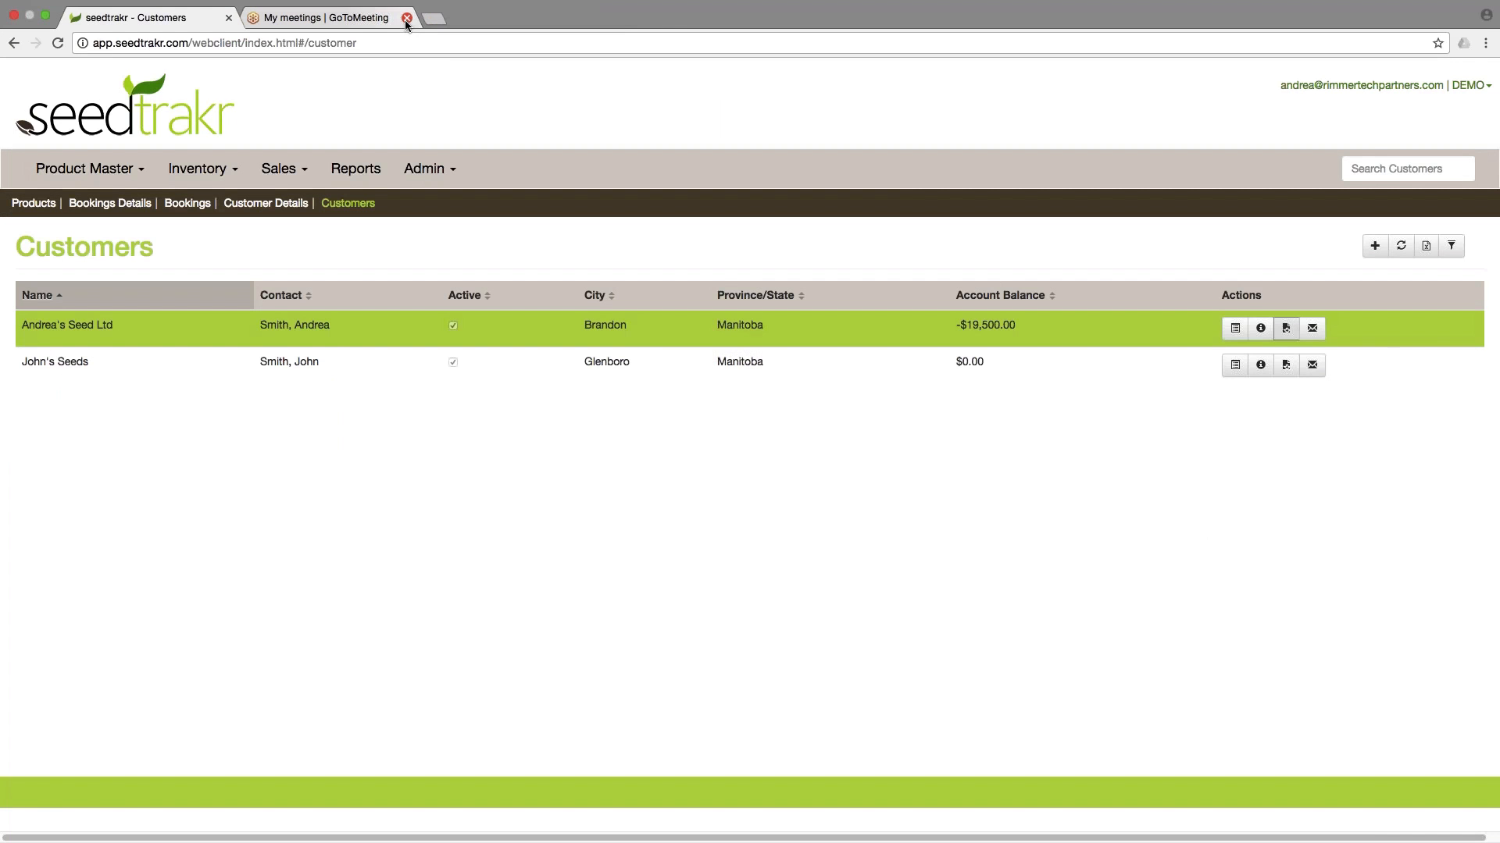
# Step: Draft an account statement email to Andrea's Seed Ltd with the message "add my own comment", and cancel it without sending
pyautogui.click(1314, 331)
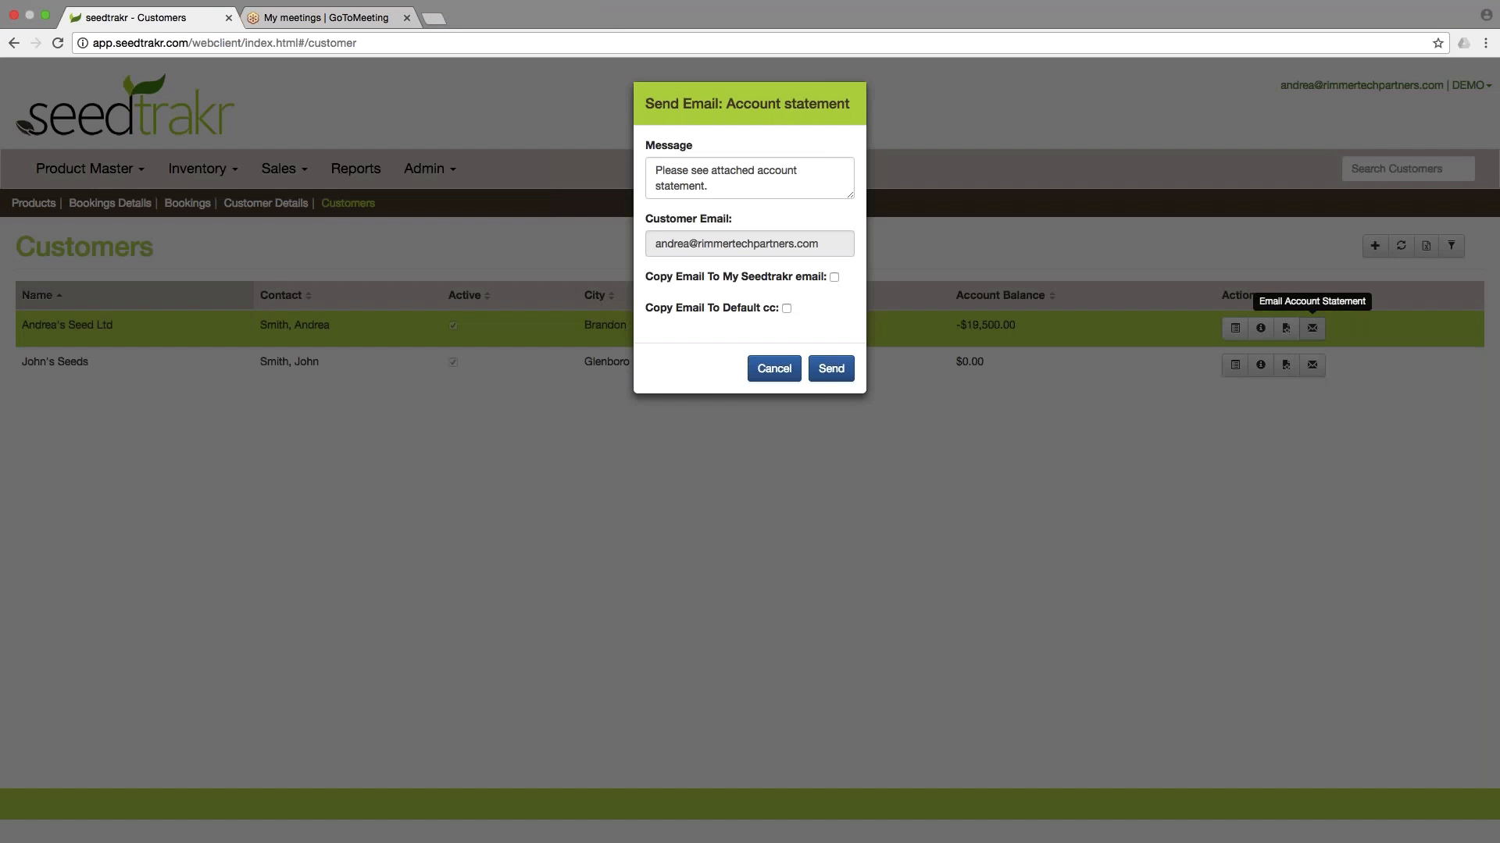
pyautogui.moveTo(741, 188); pyautogui.dragTo(615, 163)
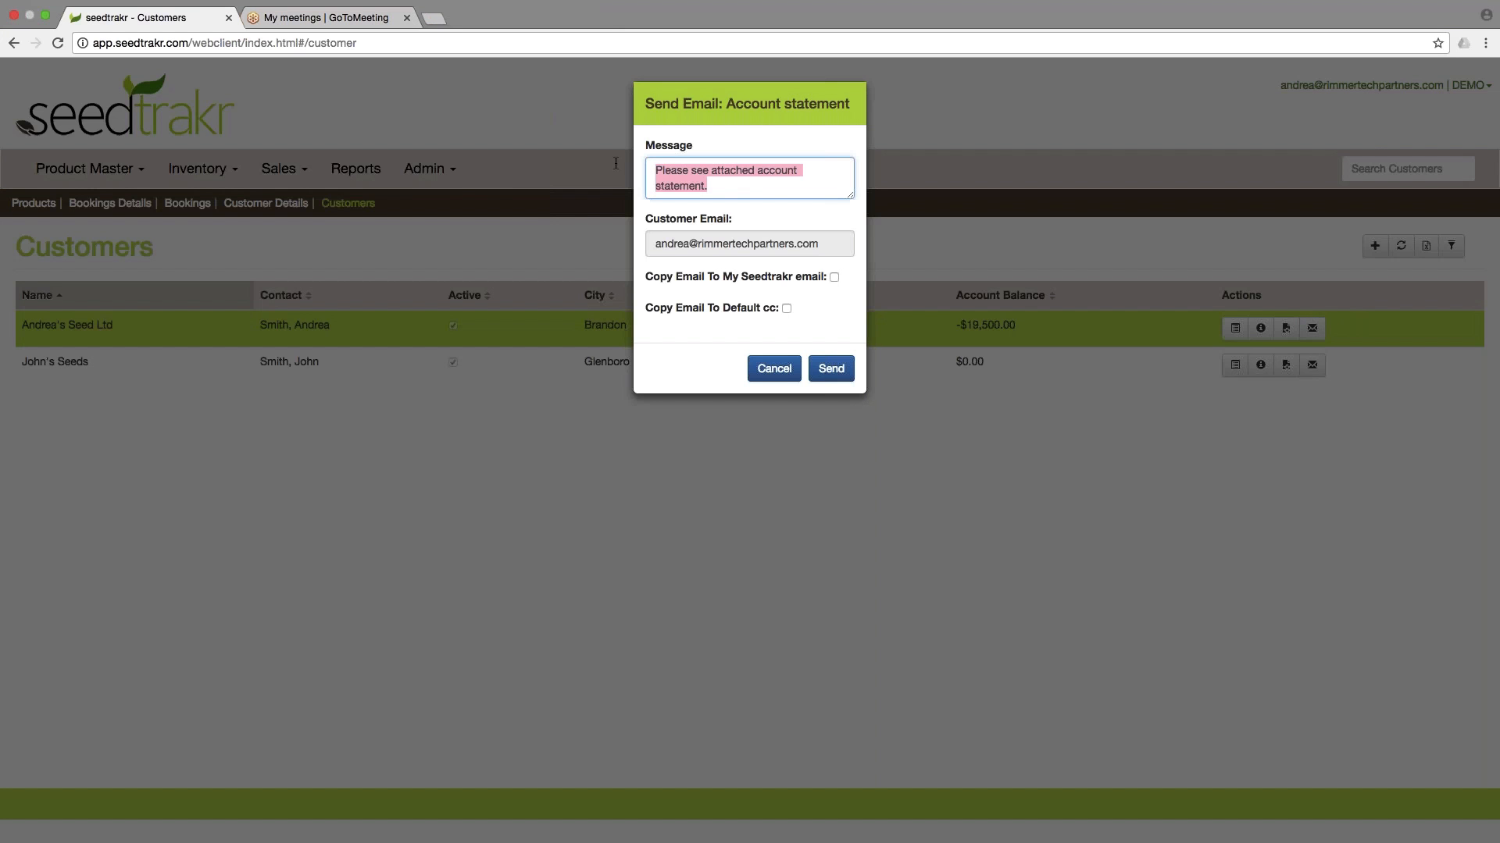
pyautogui.write('add m')
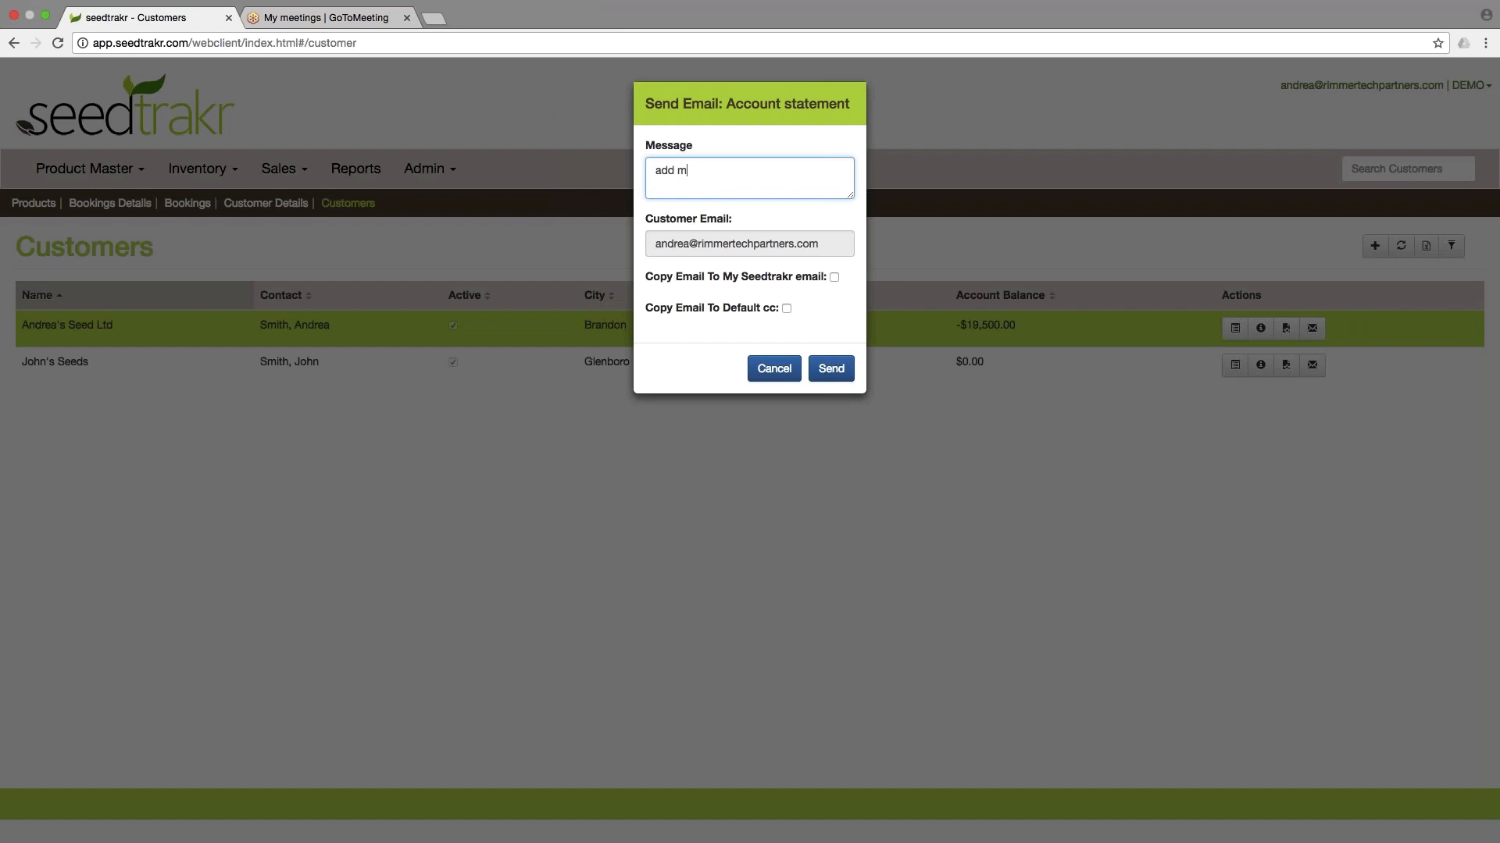
pyautogui.write('y own cooment')
pyautogui.press('BackSpace')
pyautogui.press('BackSpace')
pyautogui.press('BackSpace')
pyautogui.press('BackSpace')
pyautogui.press('BackSpace')
pyautogui.write('mment')
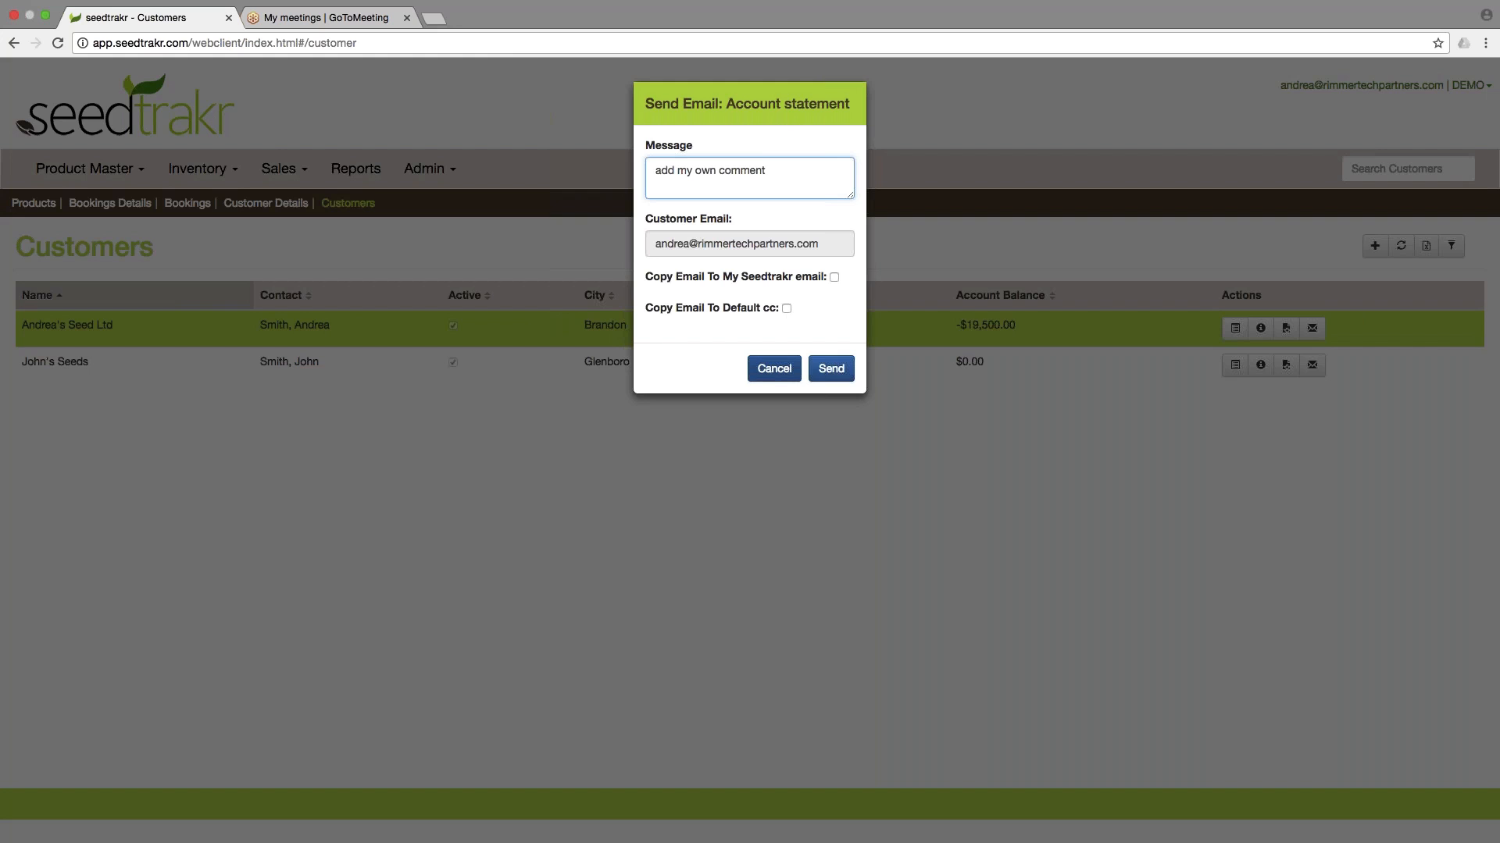
pyautogui.click(774, 371)
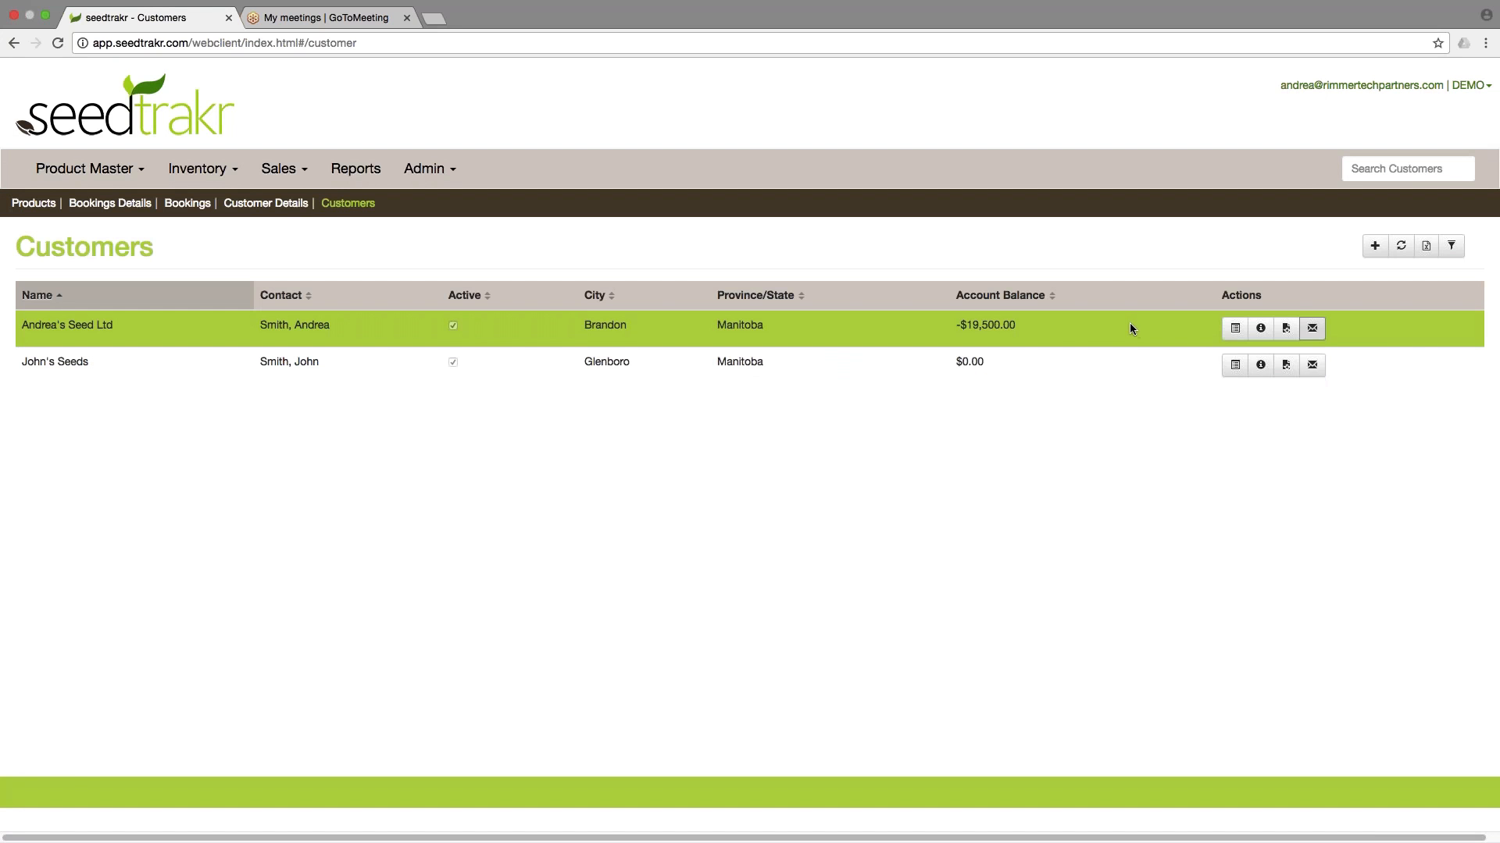
# Step: Review the properties of the Add event and both Message events in the change log for Andrea's Seed Ltd
pyautogui.click(1260, 329)
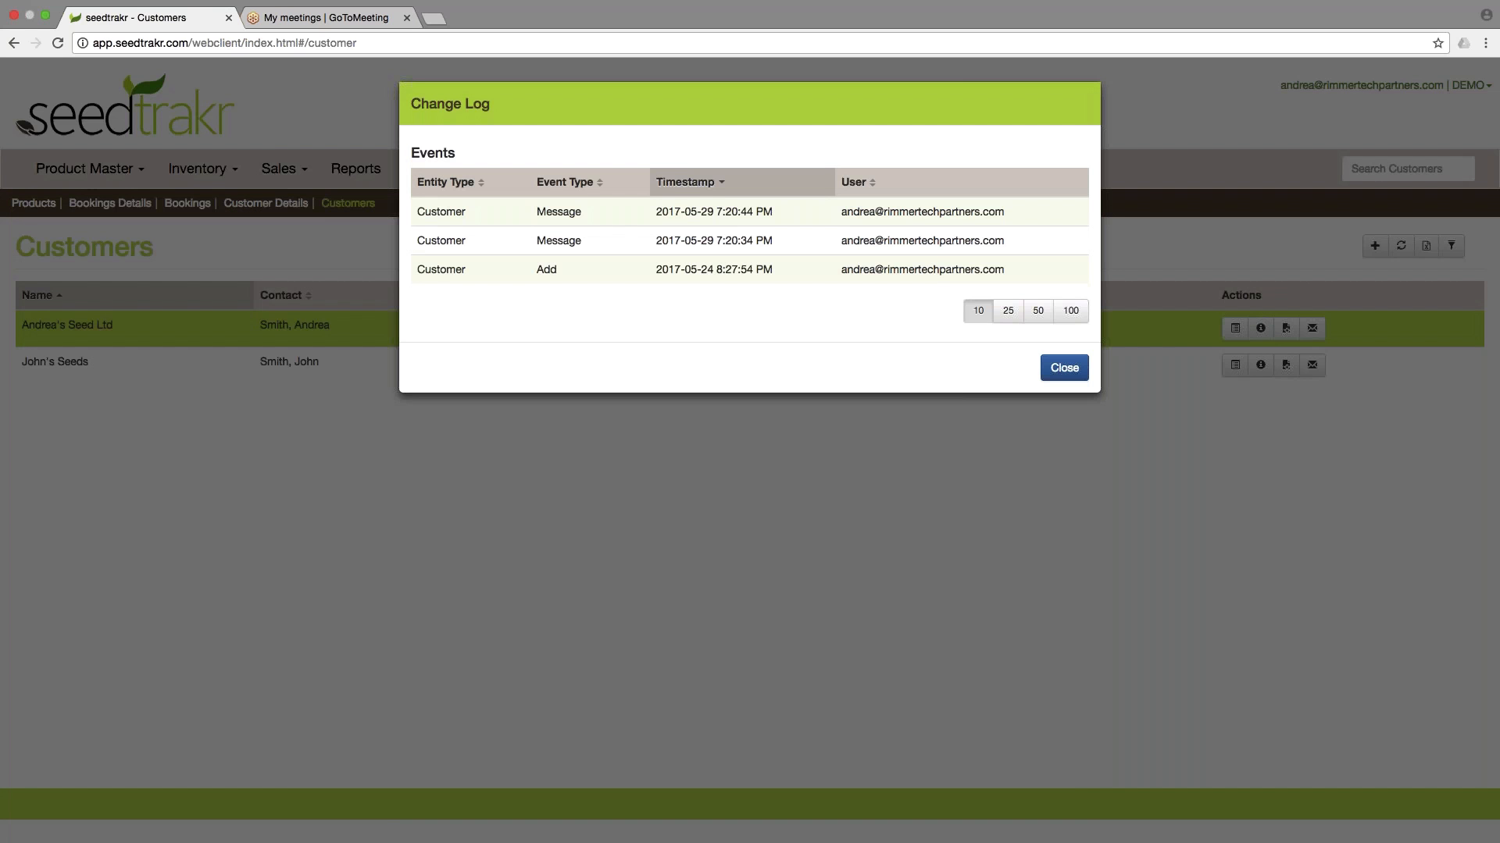
pyautogui.click(750, 270)
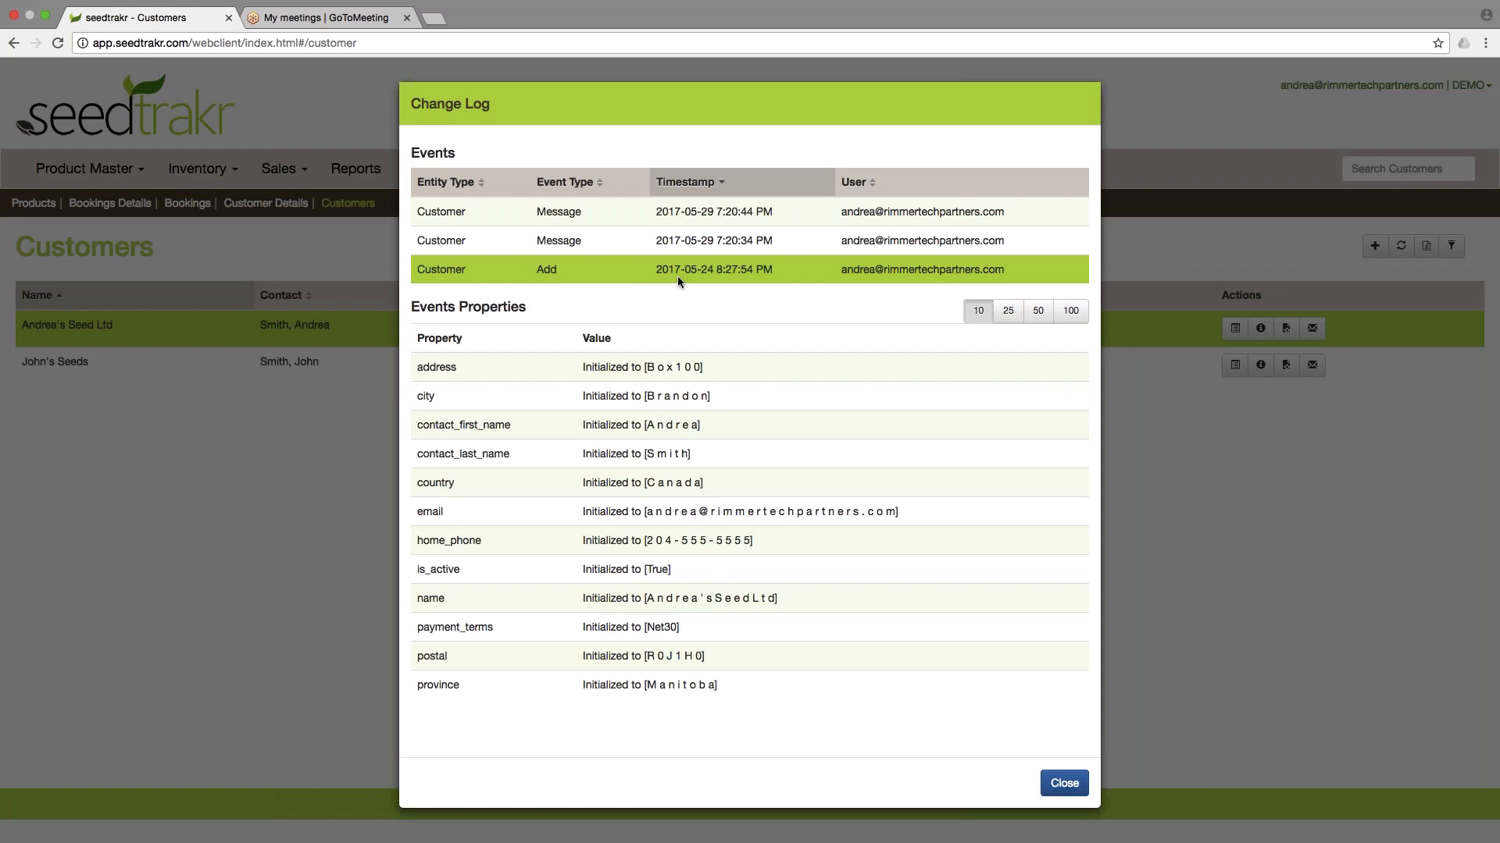
pyautogui.click(645, 241)
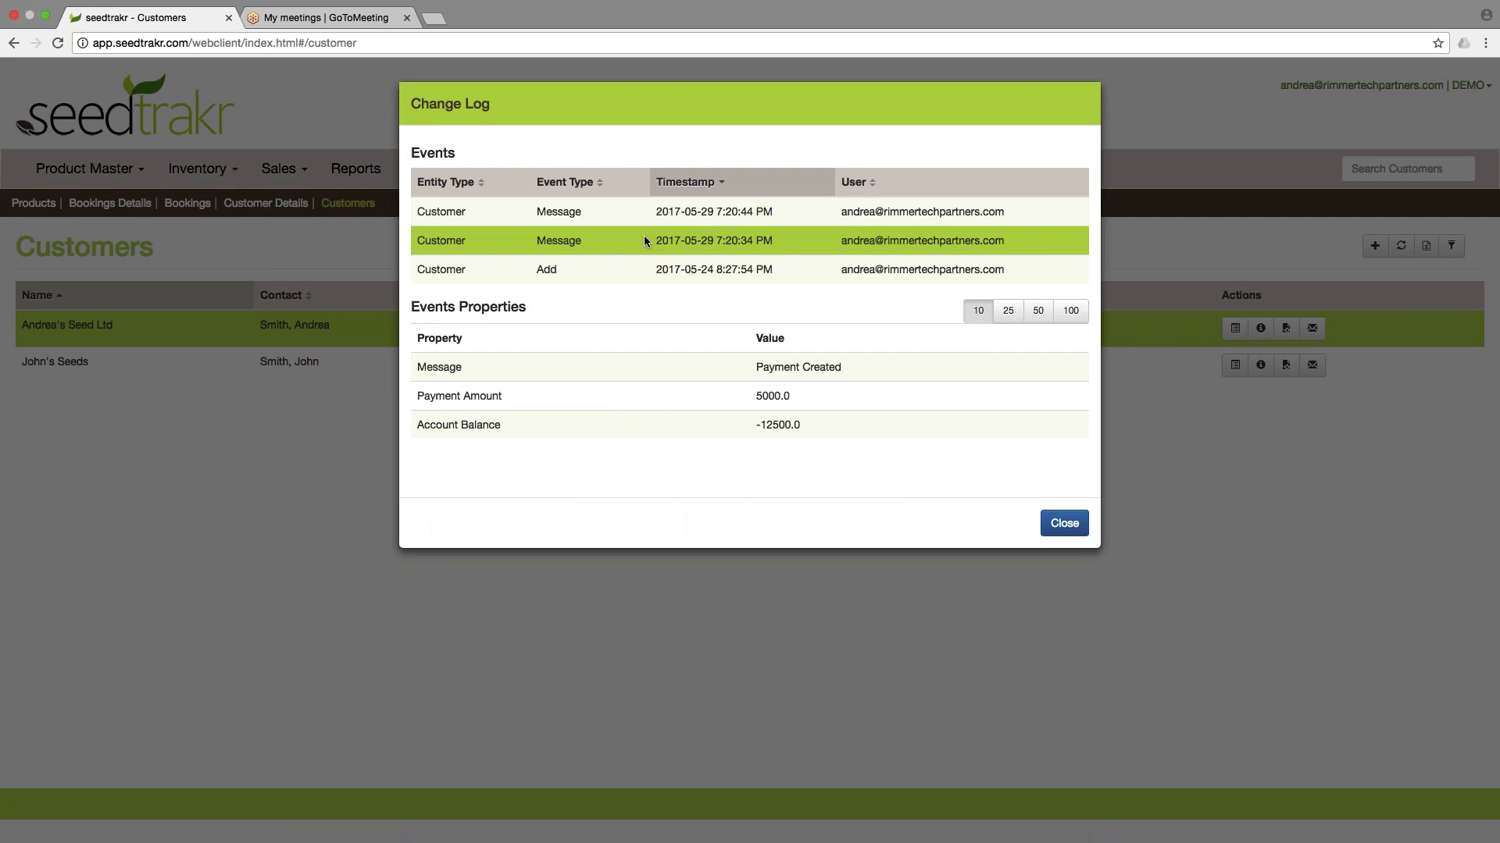
pyautogui.click(704, 212)
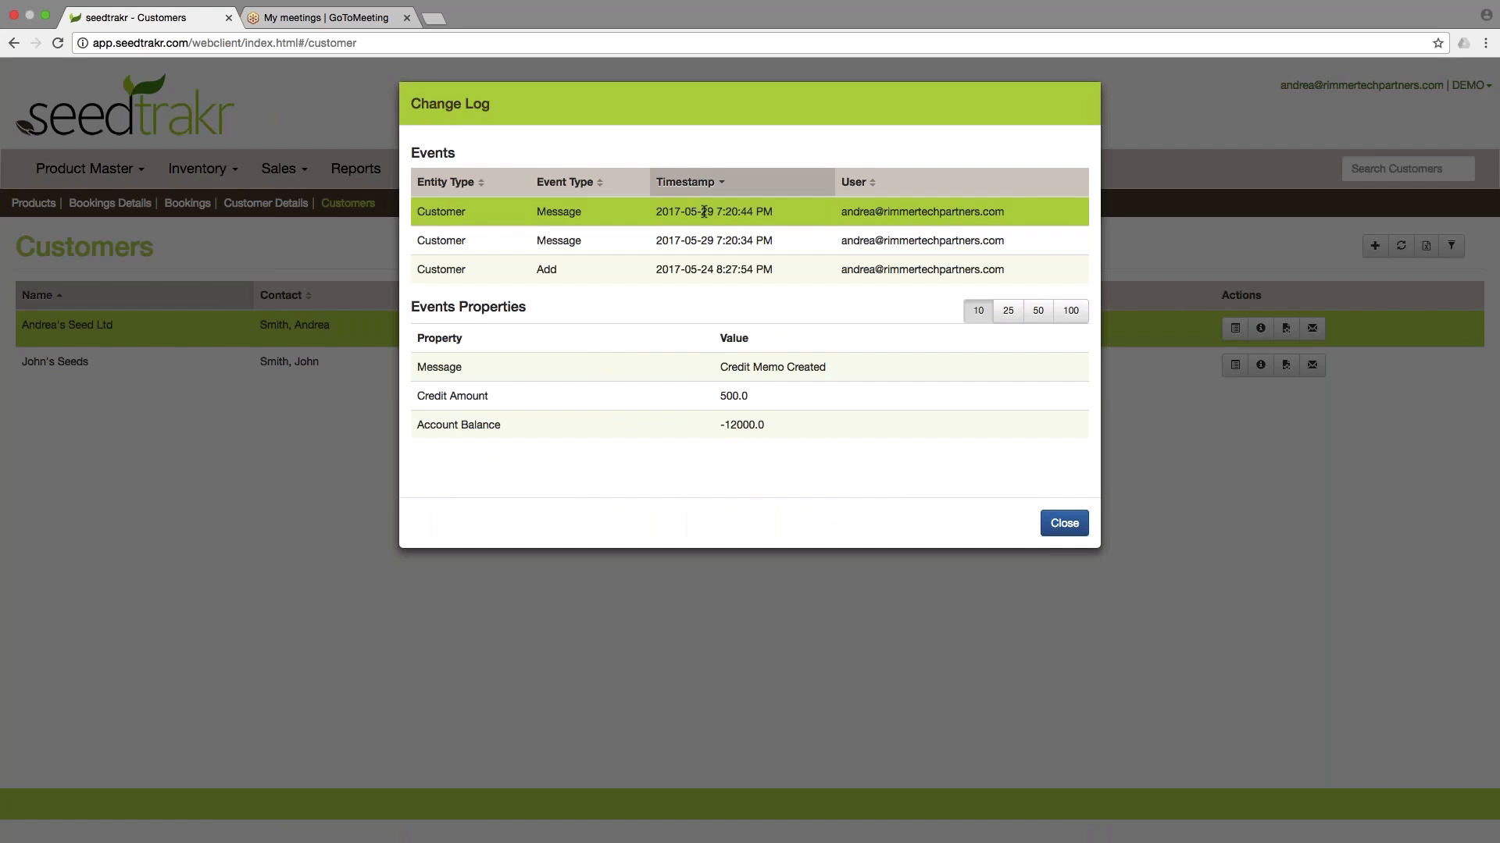
pyautogui.click(1064, 523)
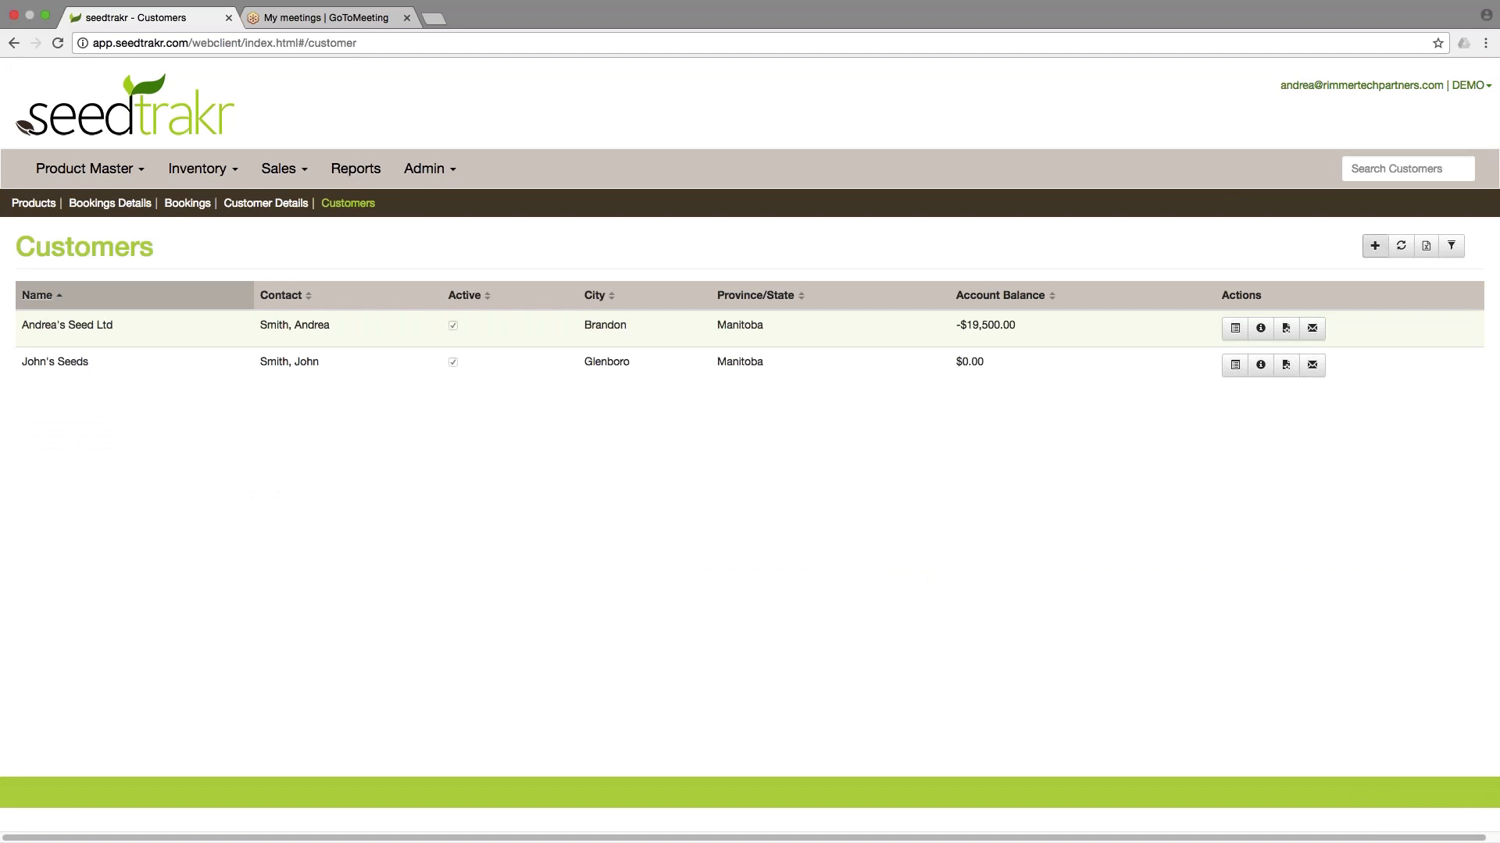
# Step: Start a new customer record with Net30 payment terms and discard it without saving
pyautogui.click(1374, 247)
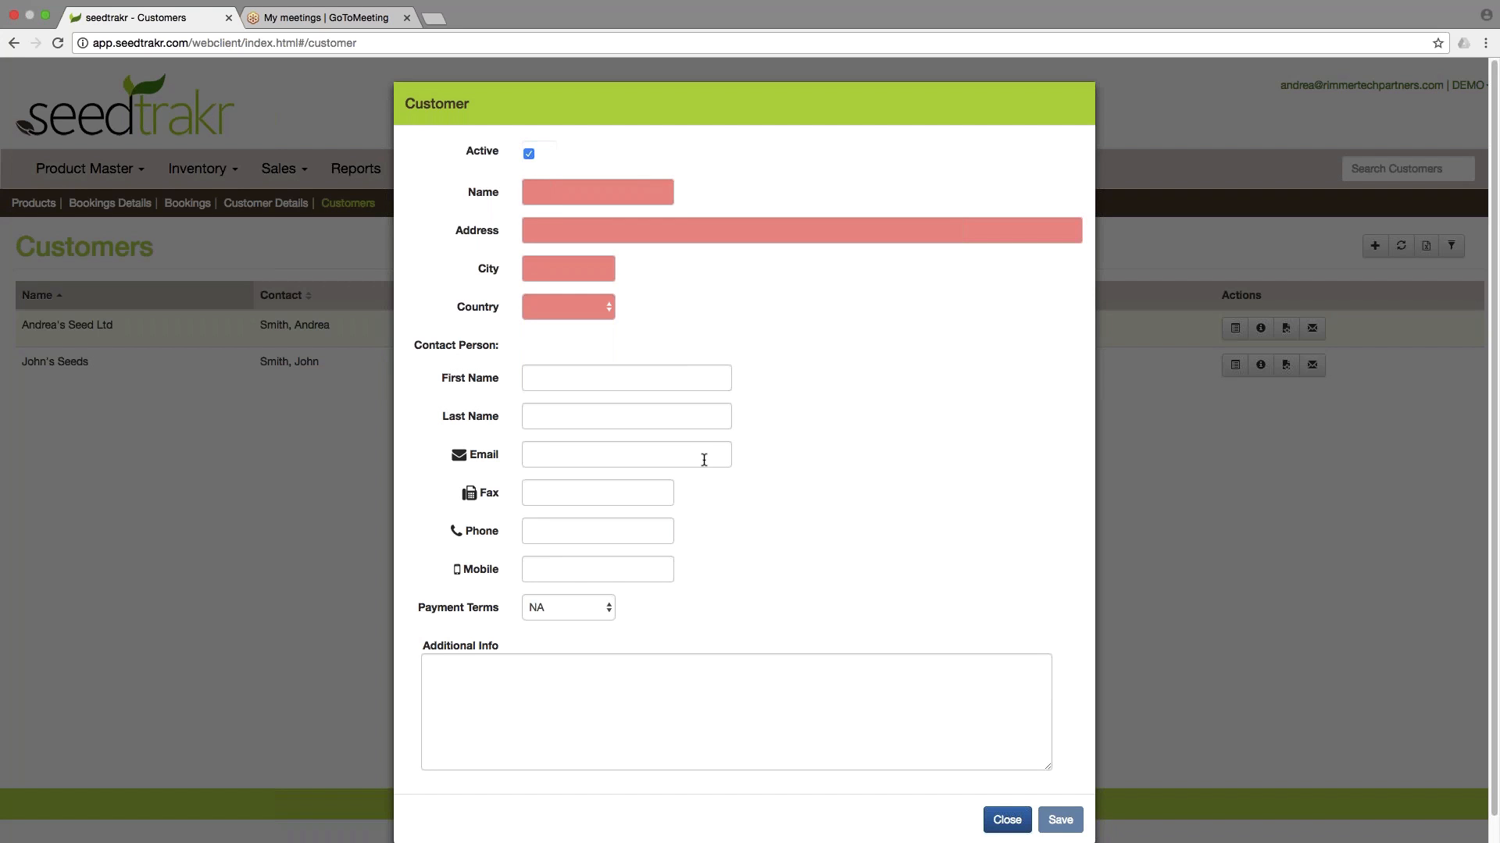
pyautogui.click(584, 608)
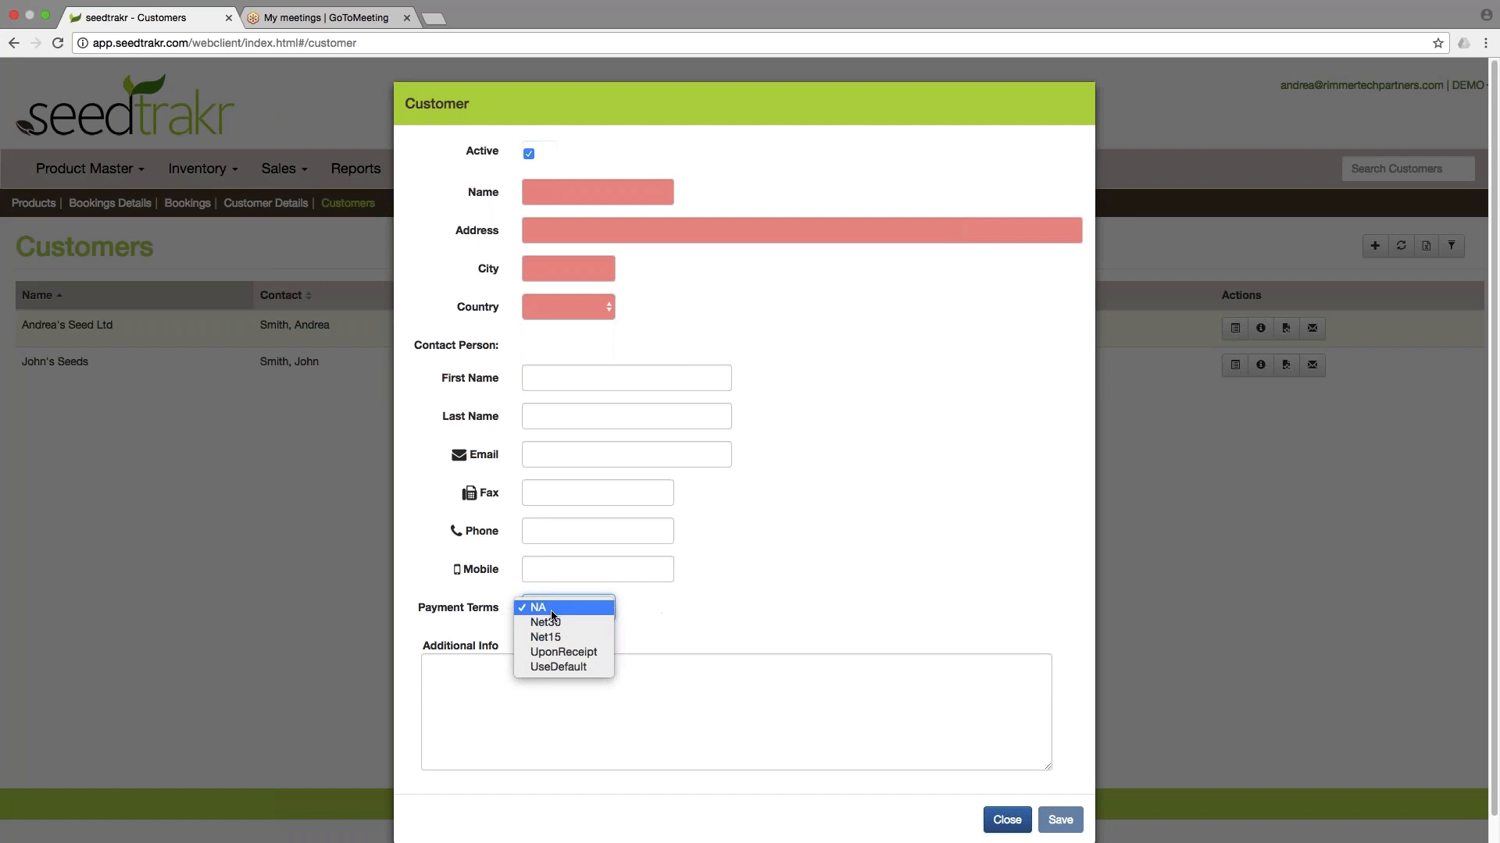
pyautogui.click(550, 626)
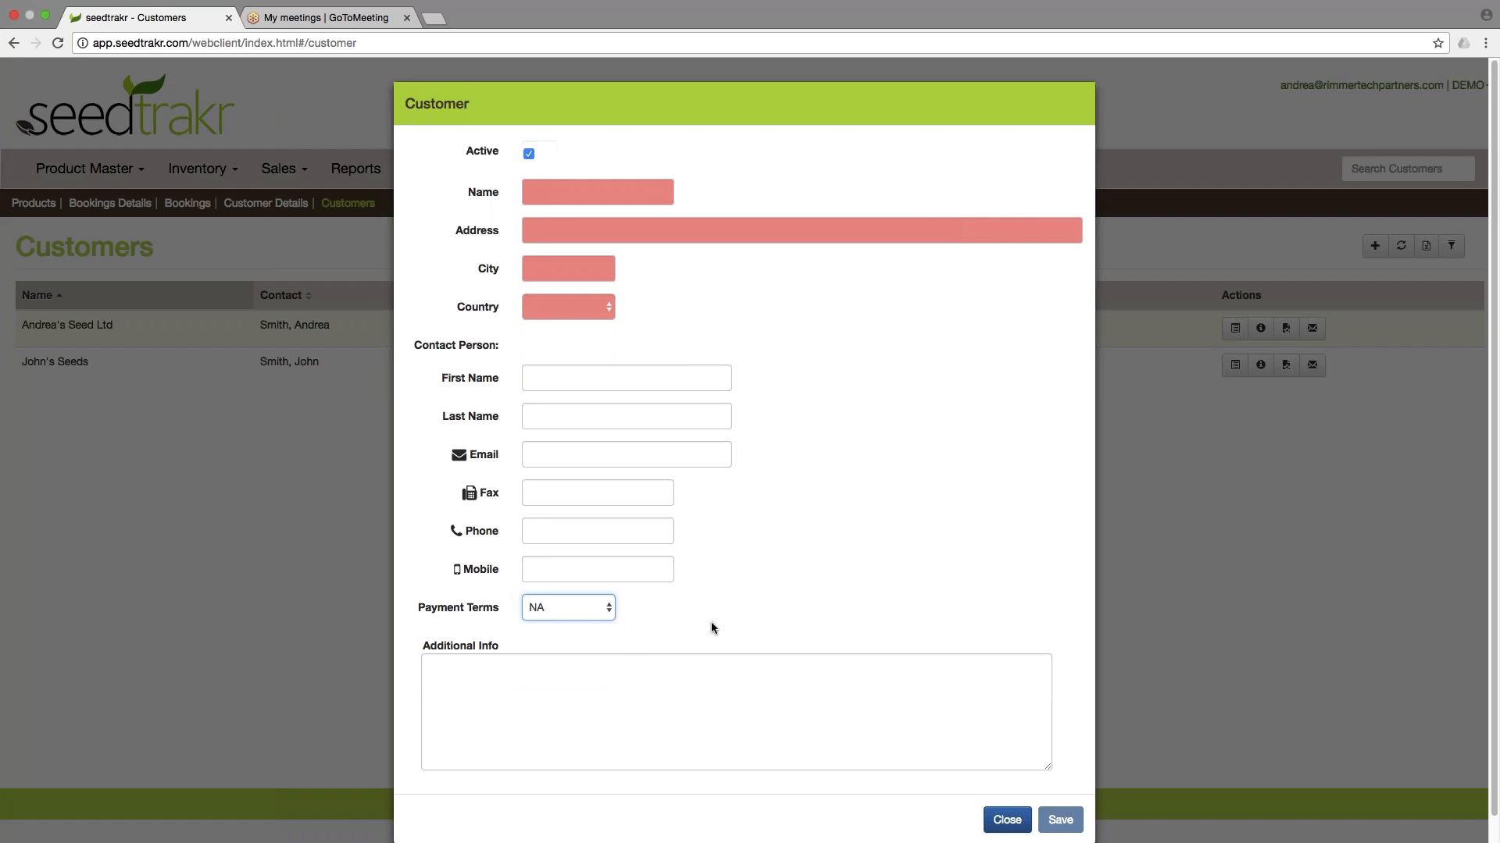
pyautogui.click(644, 694)
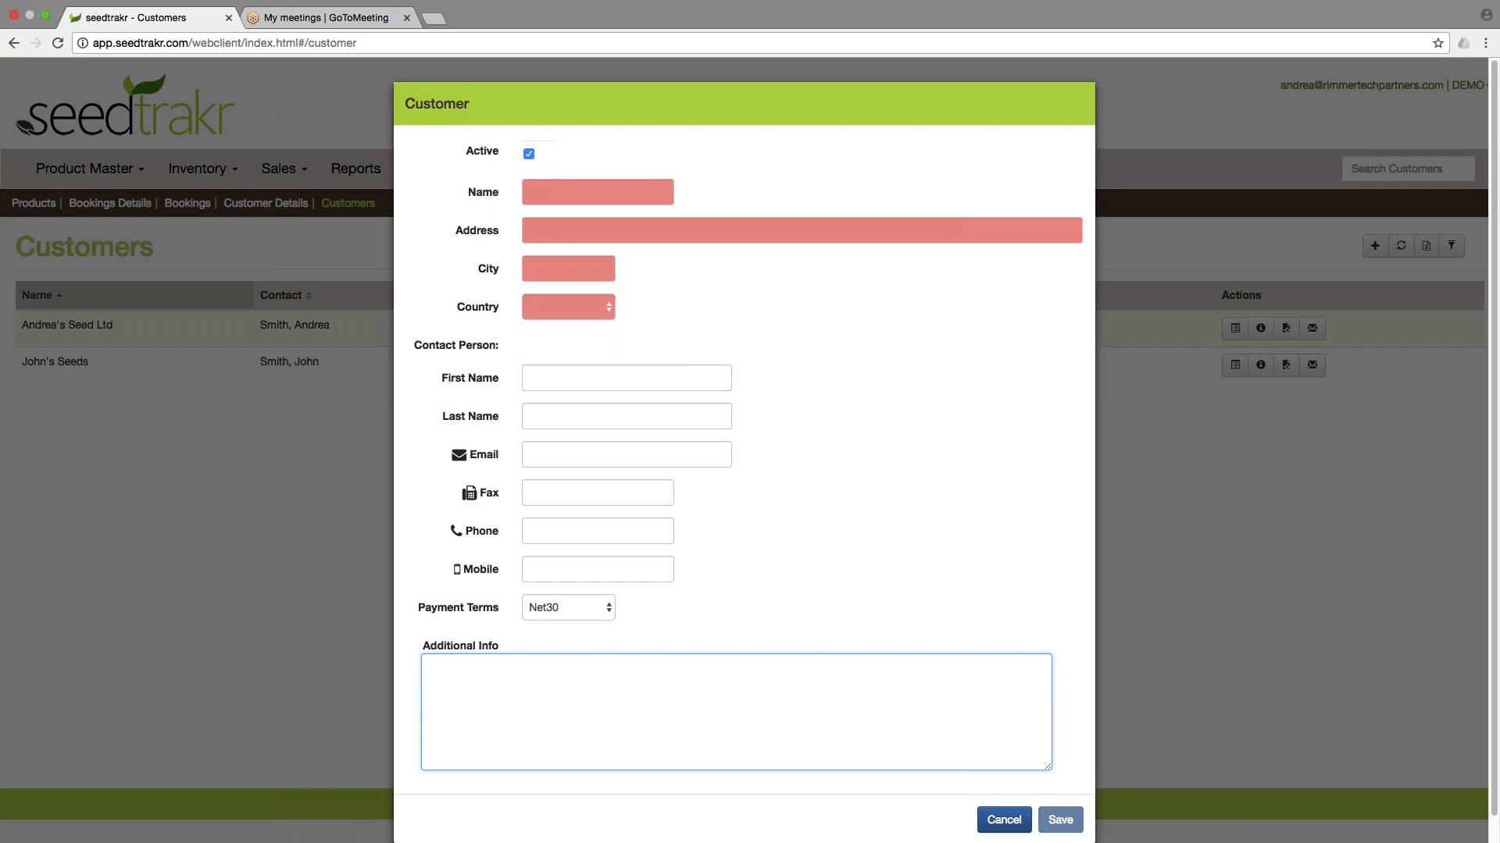
pyautogui.click(1009, 822)
pyautogui.click(1010, 820)
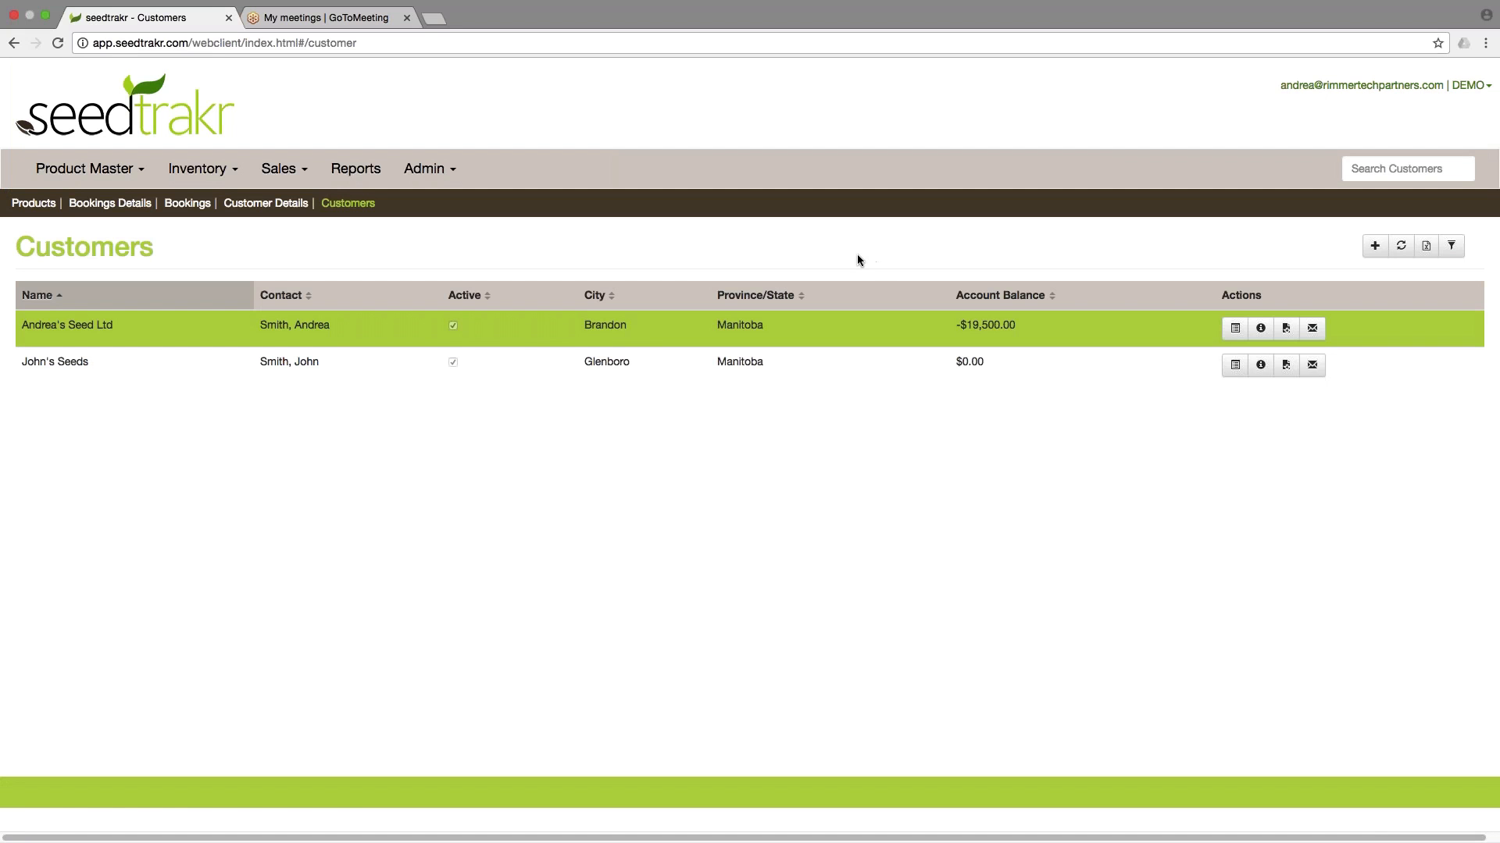
# Step: Open the customer details of Andrea's Seed Ltd and review its editable address, contact and payment terms fields
pyautogui.click(1235, 330)
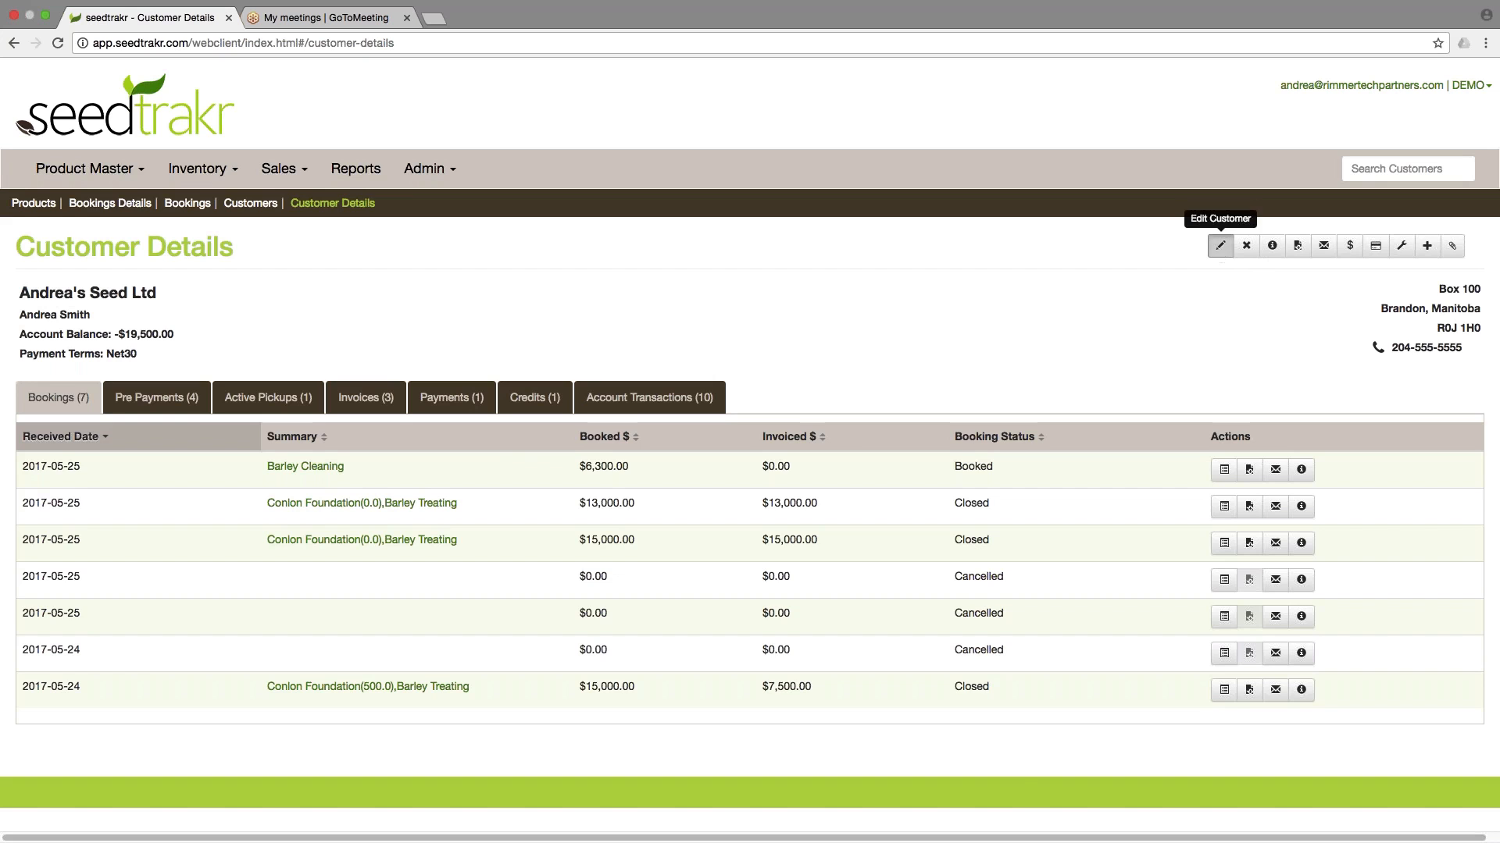
pyautogui.click(1220, 245)
pyautogui.scroll(-2, 995, 414)
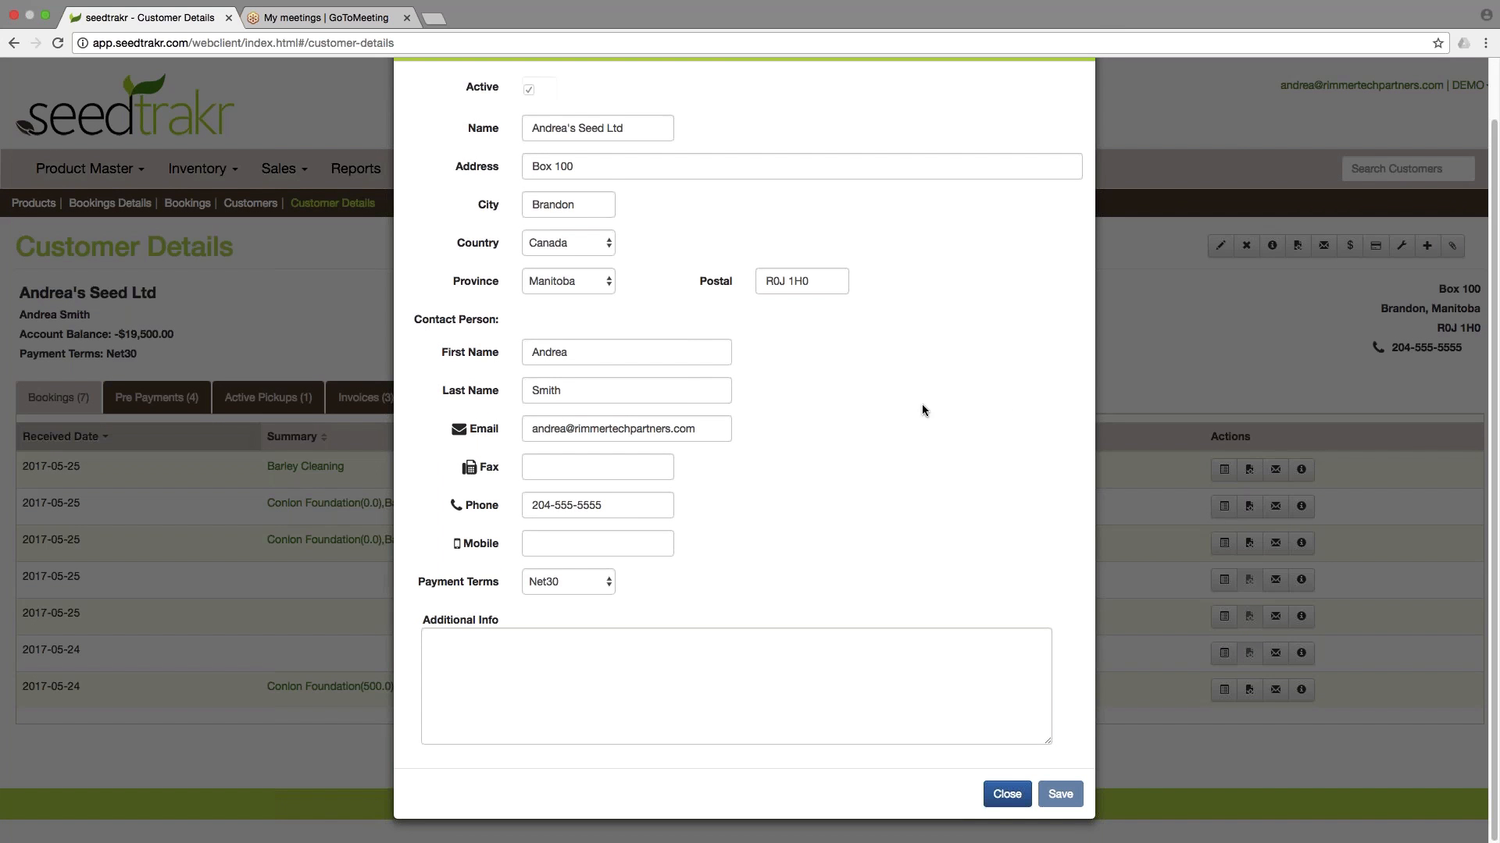
pyautogui.scroll(1, 898, 408)
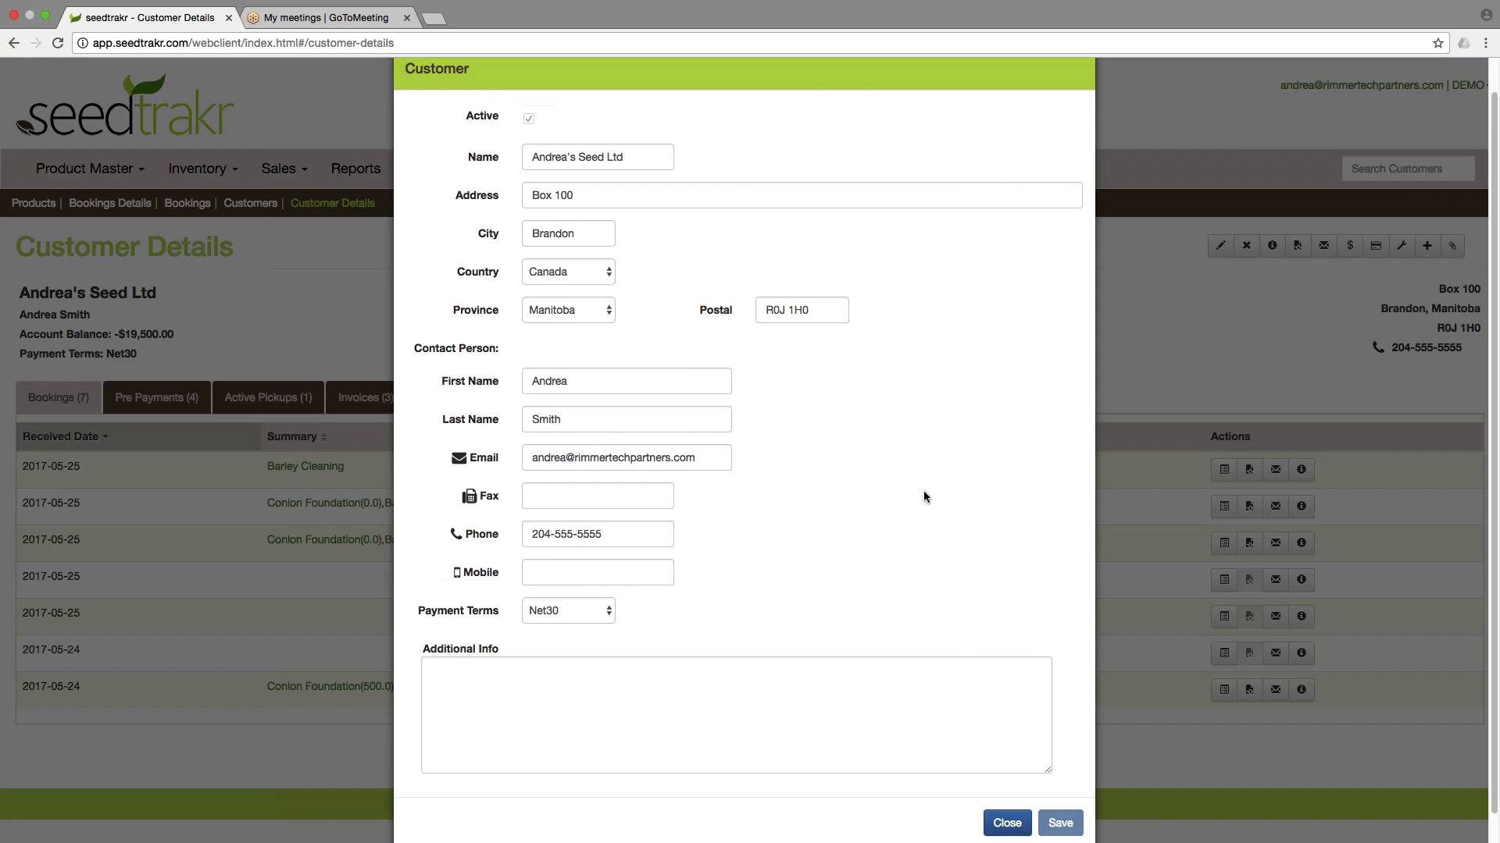
pyautogui.scroll(-1, 930, 522)
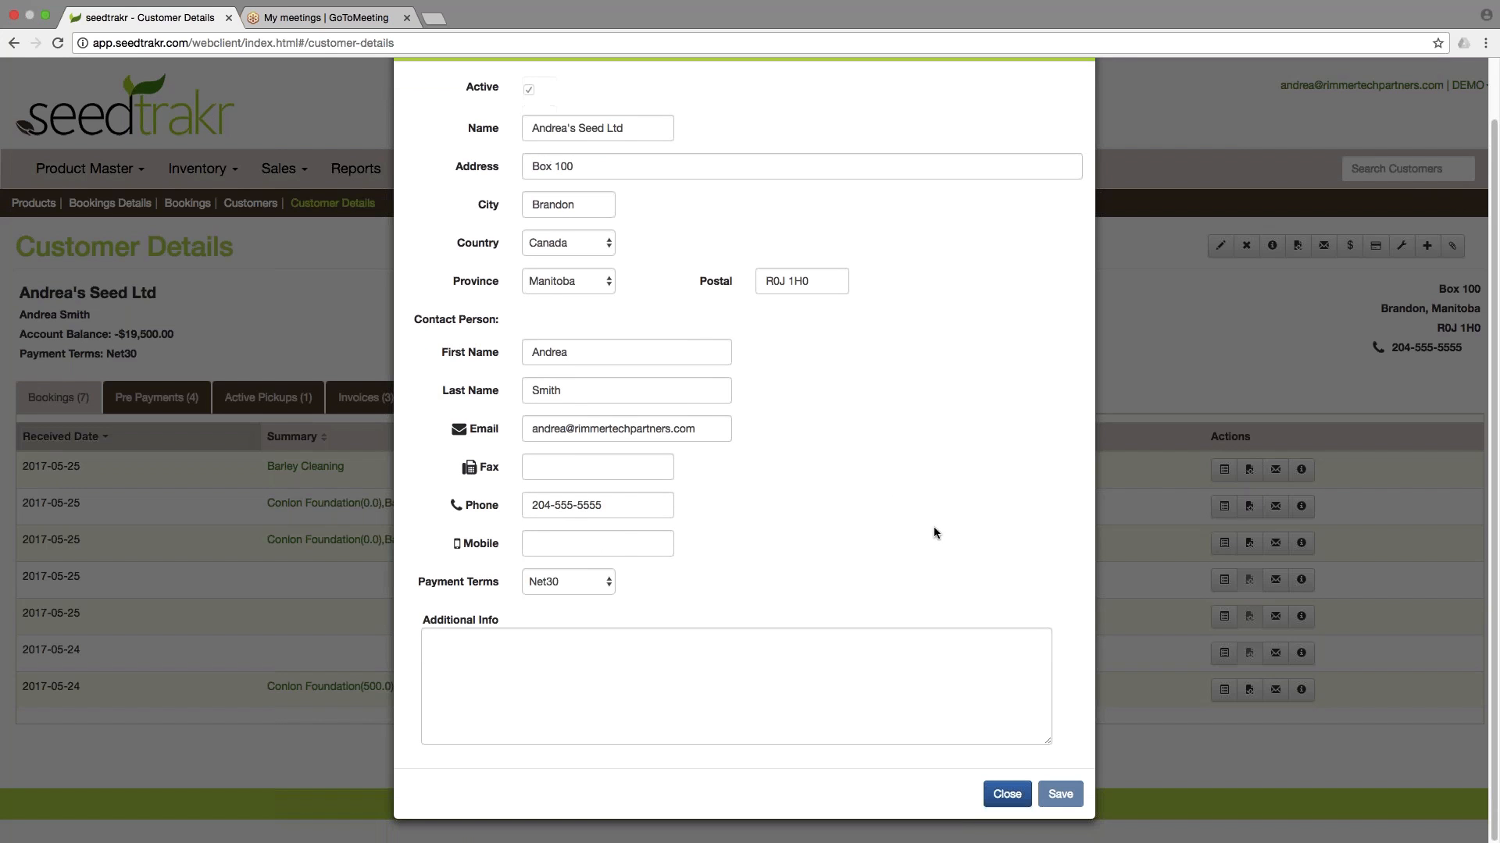
pyautogui.click(1008, 794)
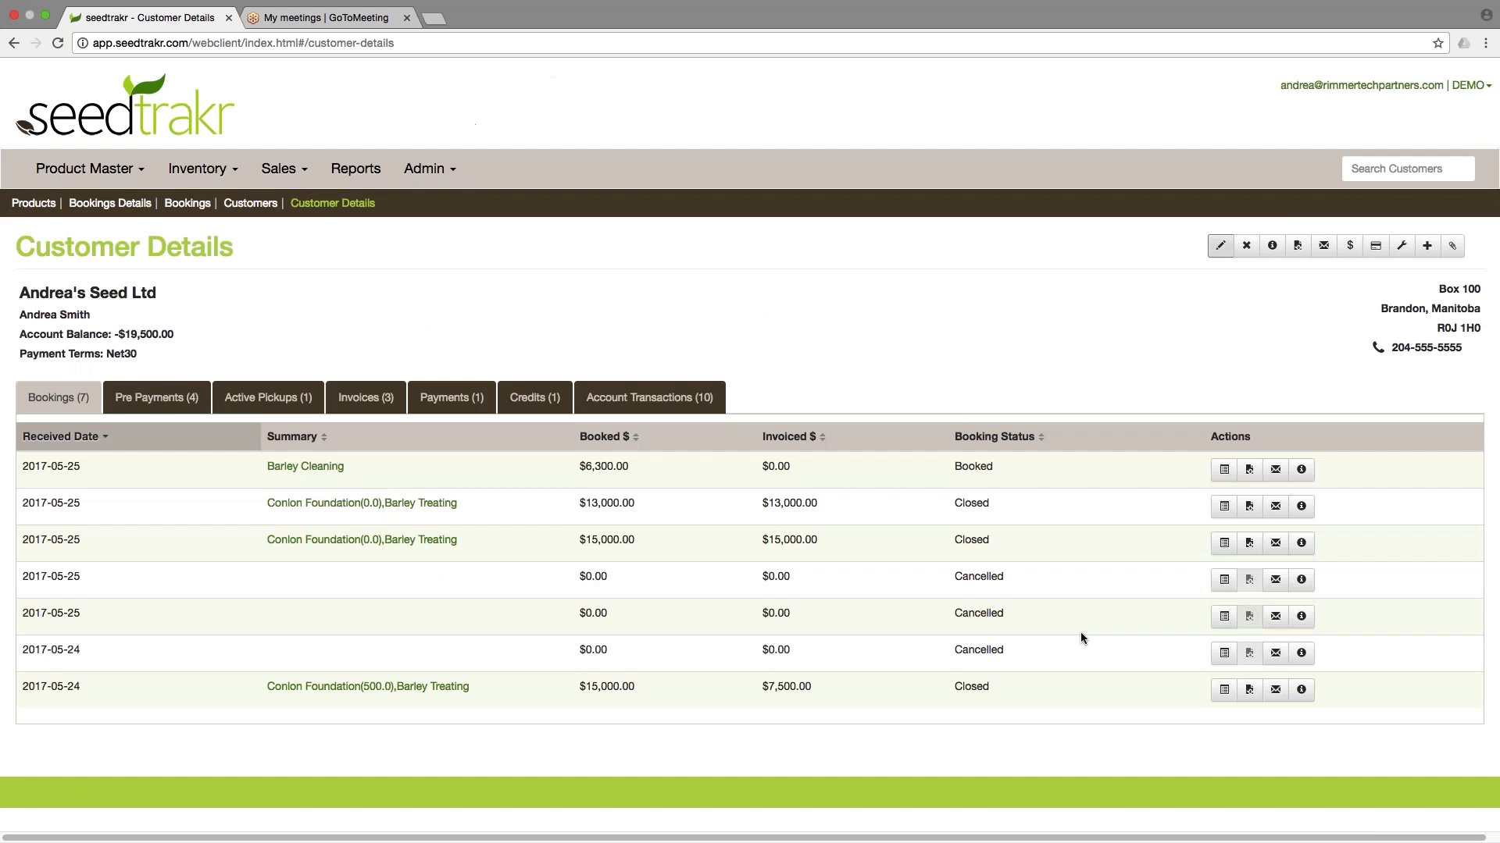
# Step: Examine each change log event of this customer from the customer details page, including the creation entry and both messages
pyautogui.click(1272, 248)
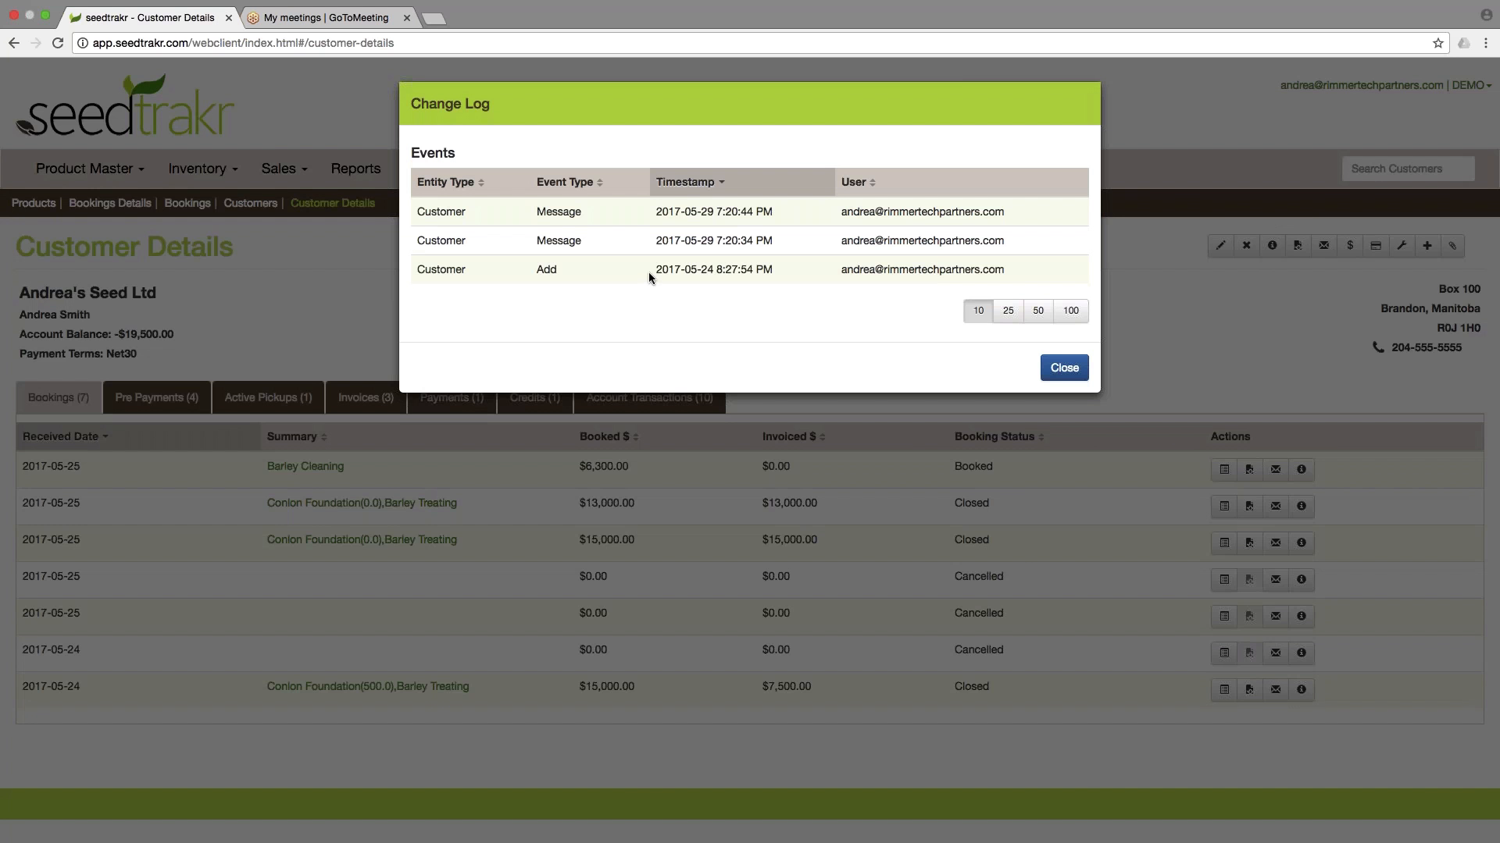
pyautogui.click(648, 270)
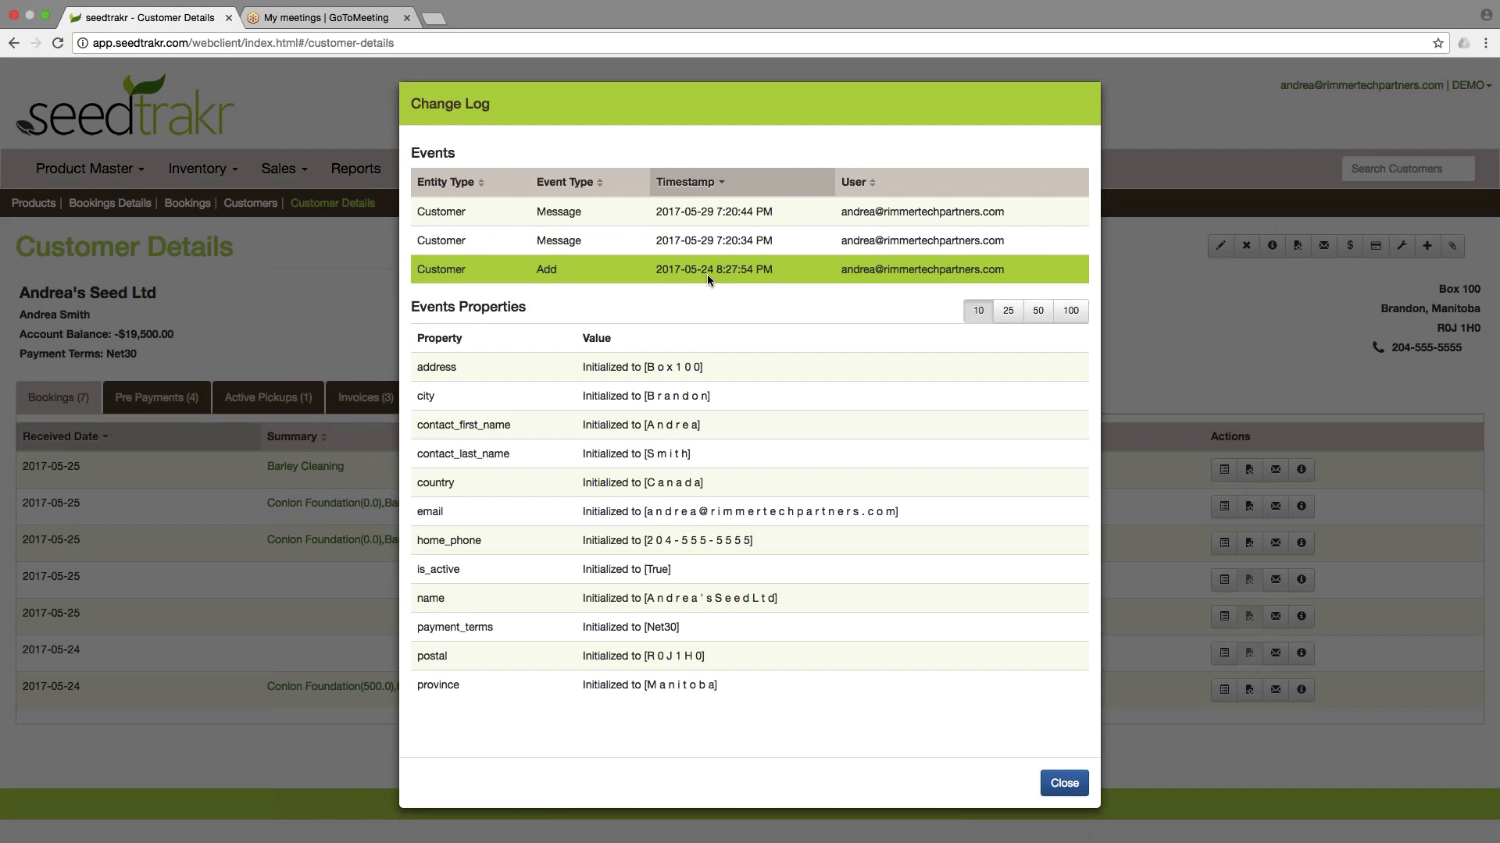
pyautogui.click(707, 240)
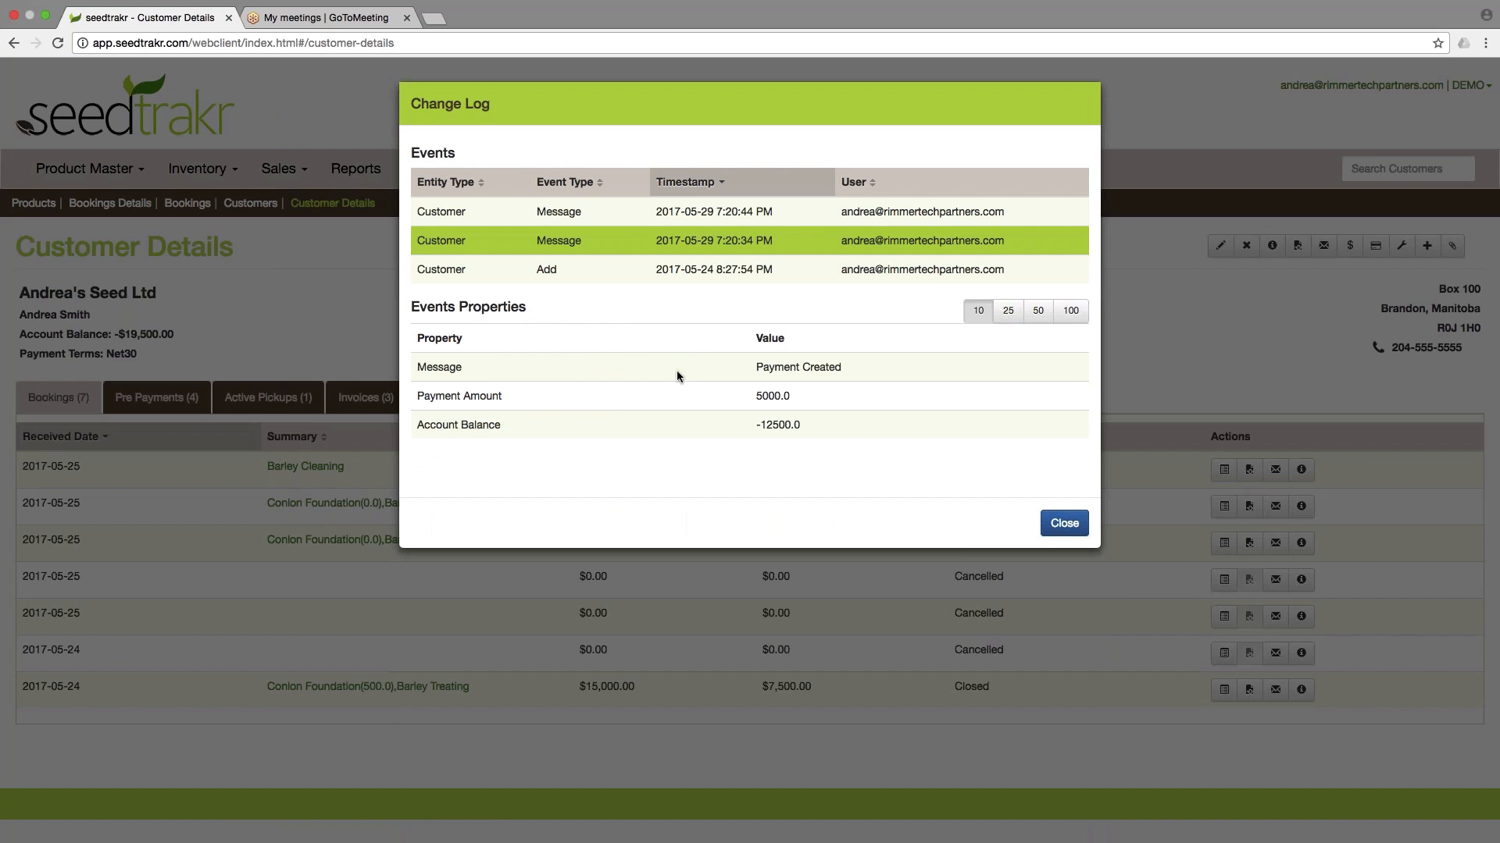
pyautogui.click(587, 212)
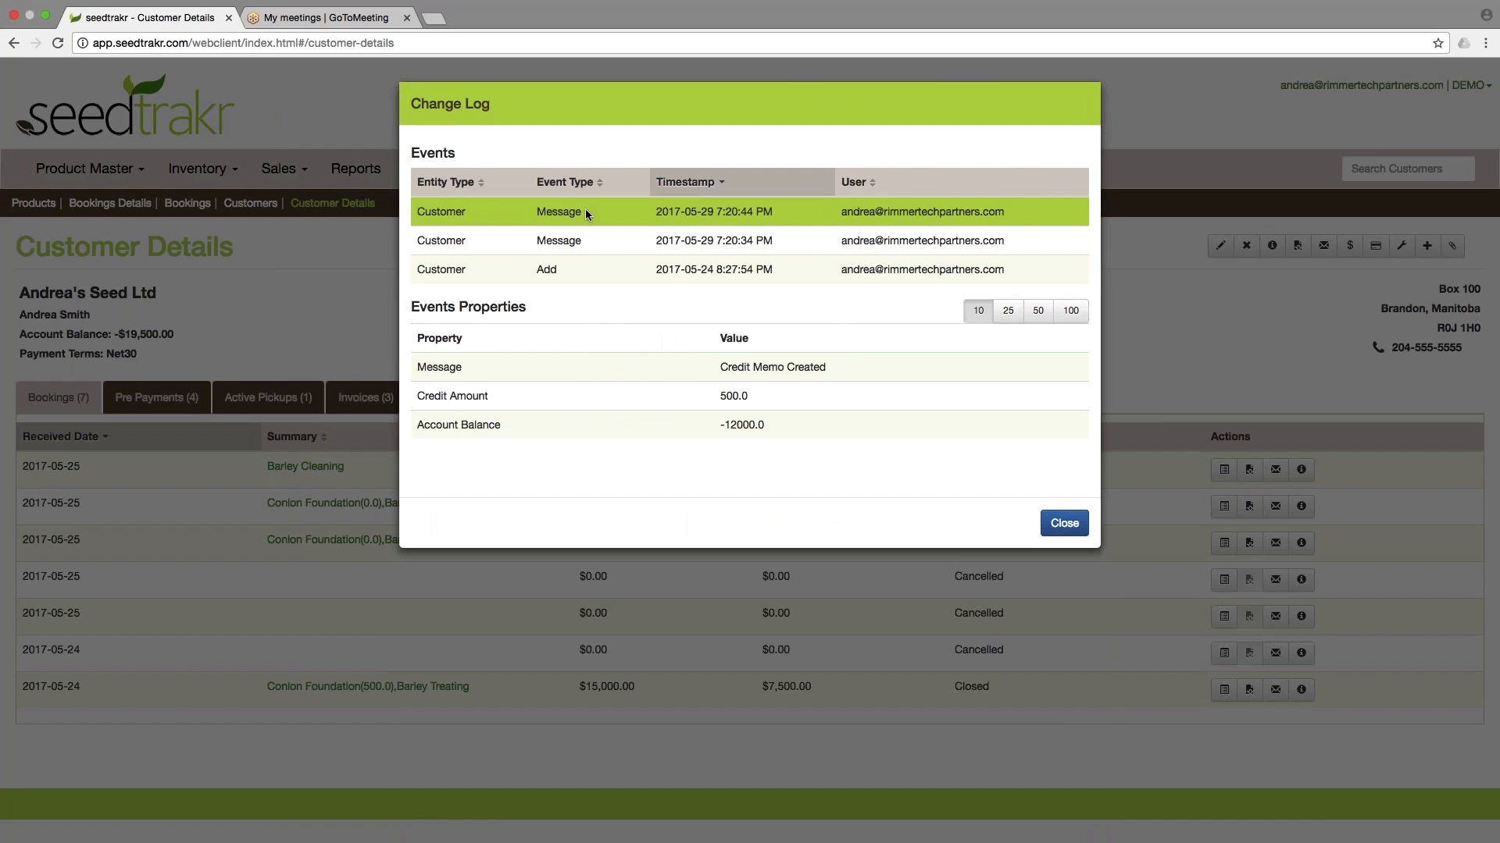
pyautogui.click(1064, 523)
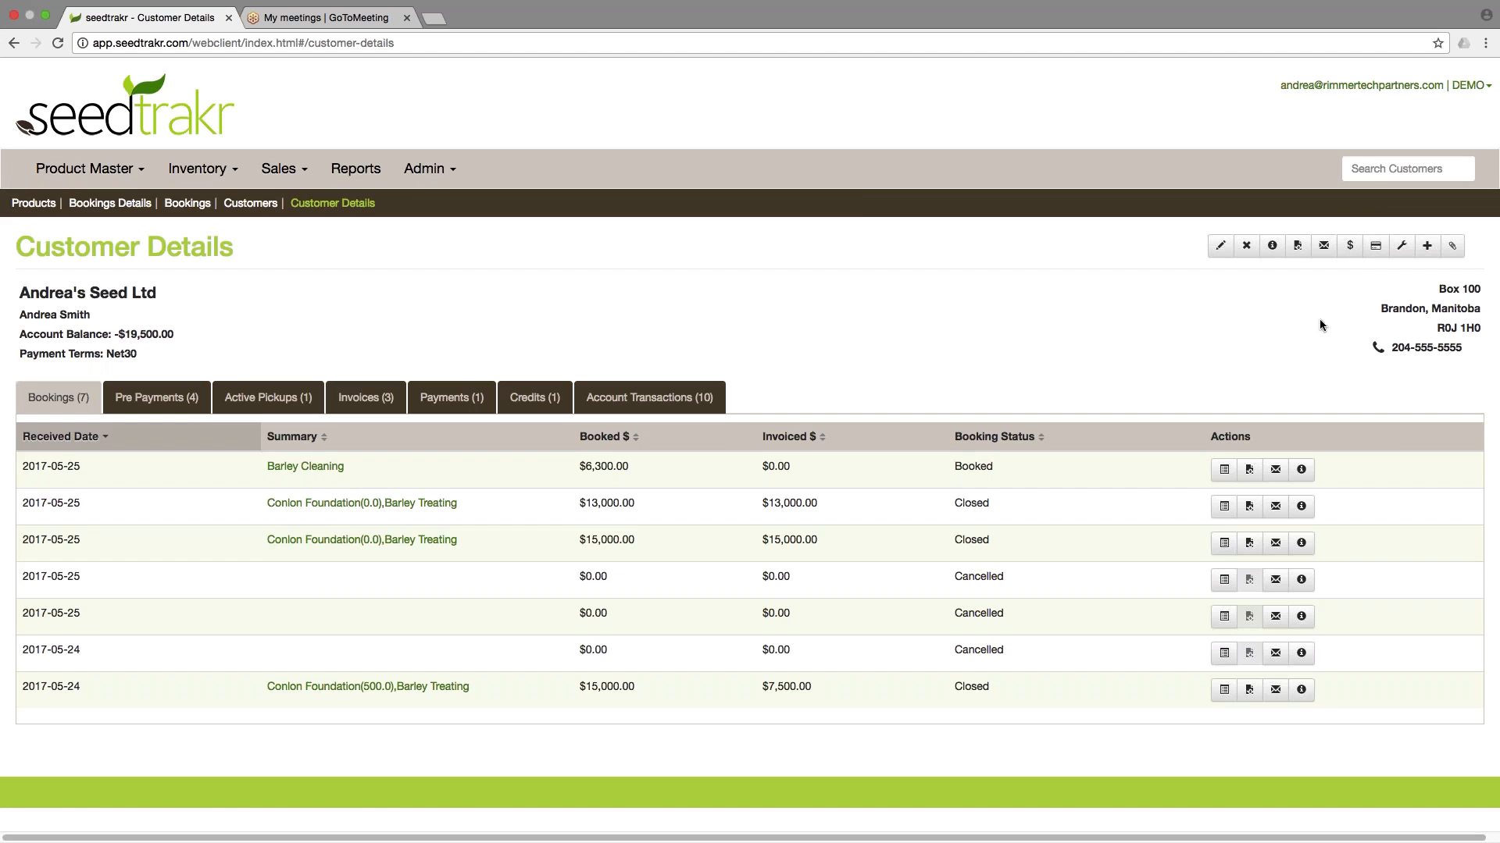
# Step: Review the customer's Add Payment form, including date, payment methods, cheque number, amount and comments, and close it without saving
pyautogui.click(1350, 245)
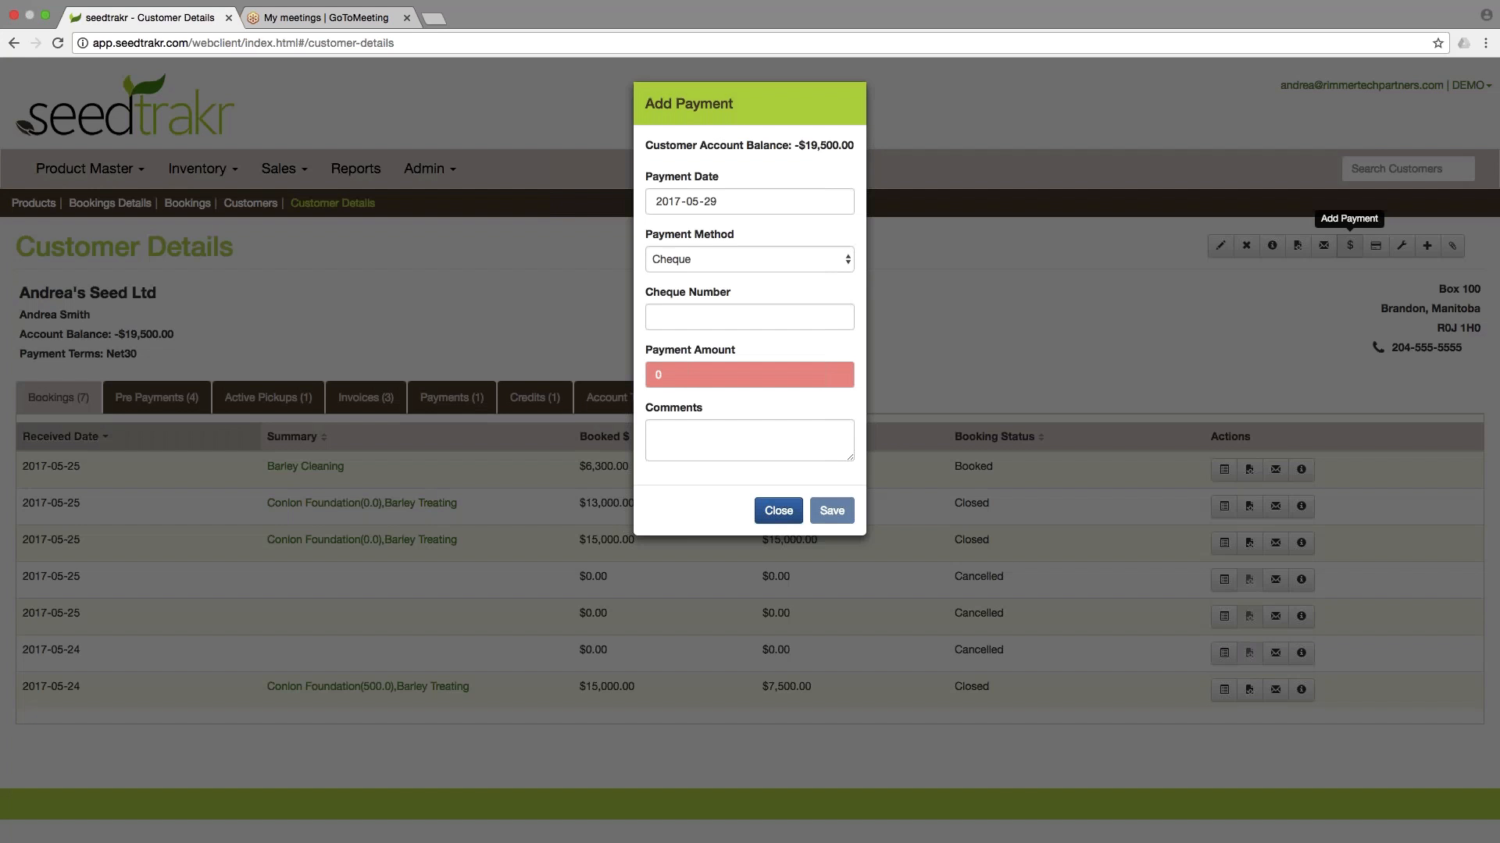
pyautogui.click(837, 202)
pyautogui.click(833, 176)
pyautogui.click(766, 263)
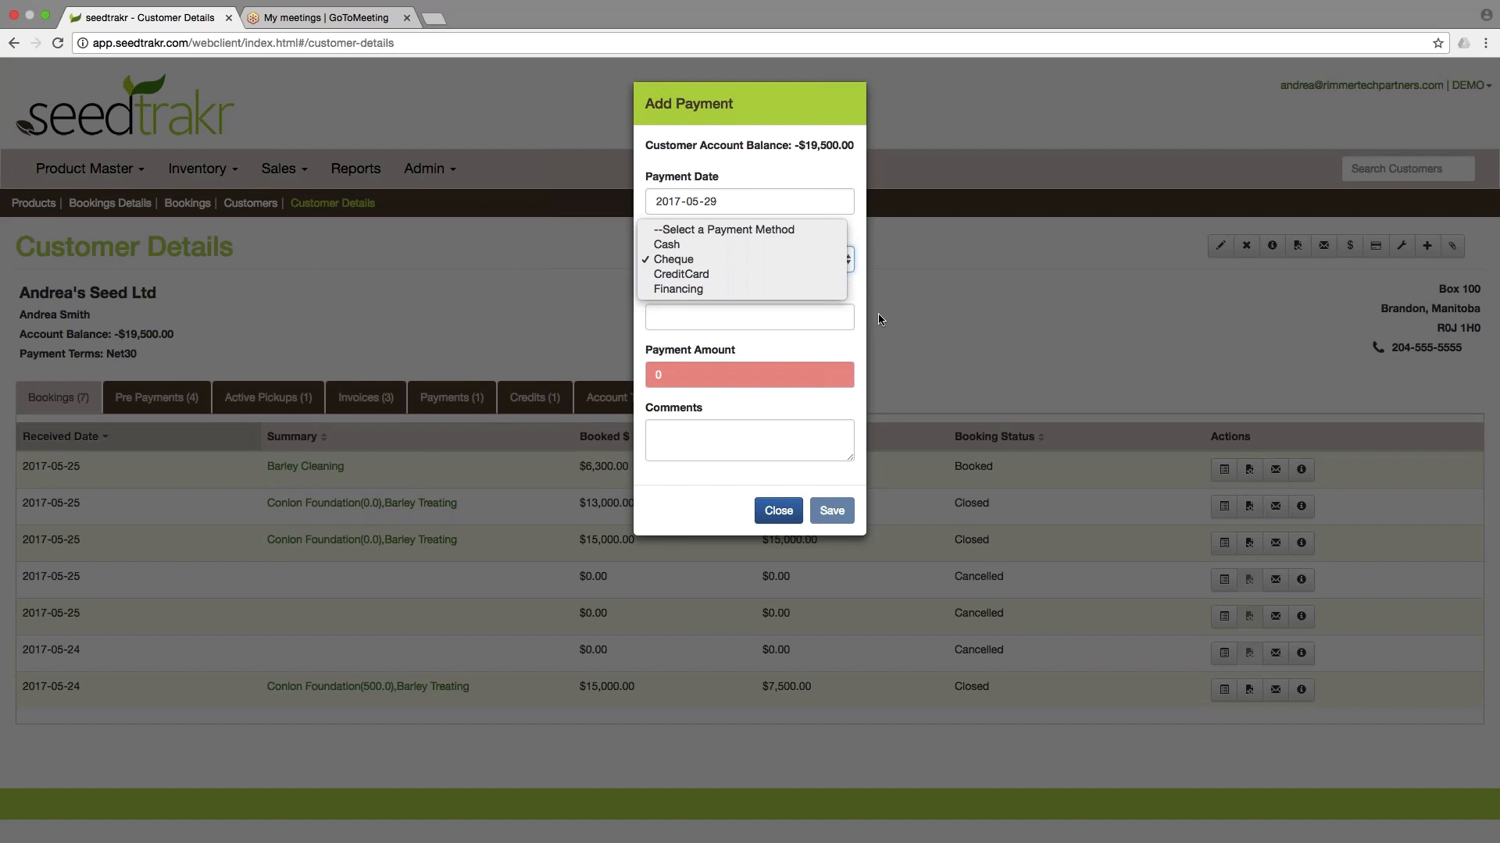
pyautogui.click(854, 287)
pyautogui.click(786, 314)
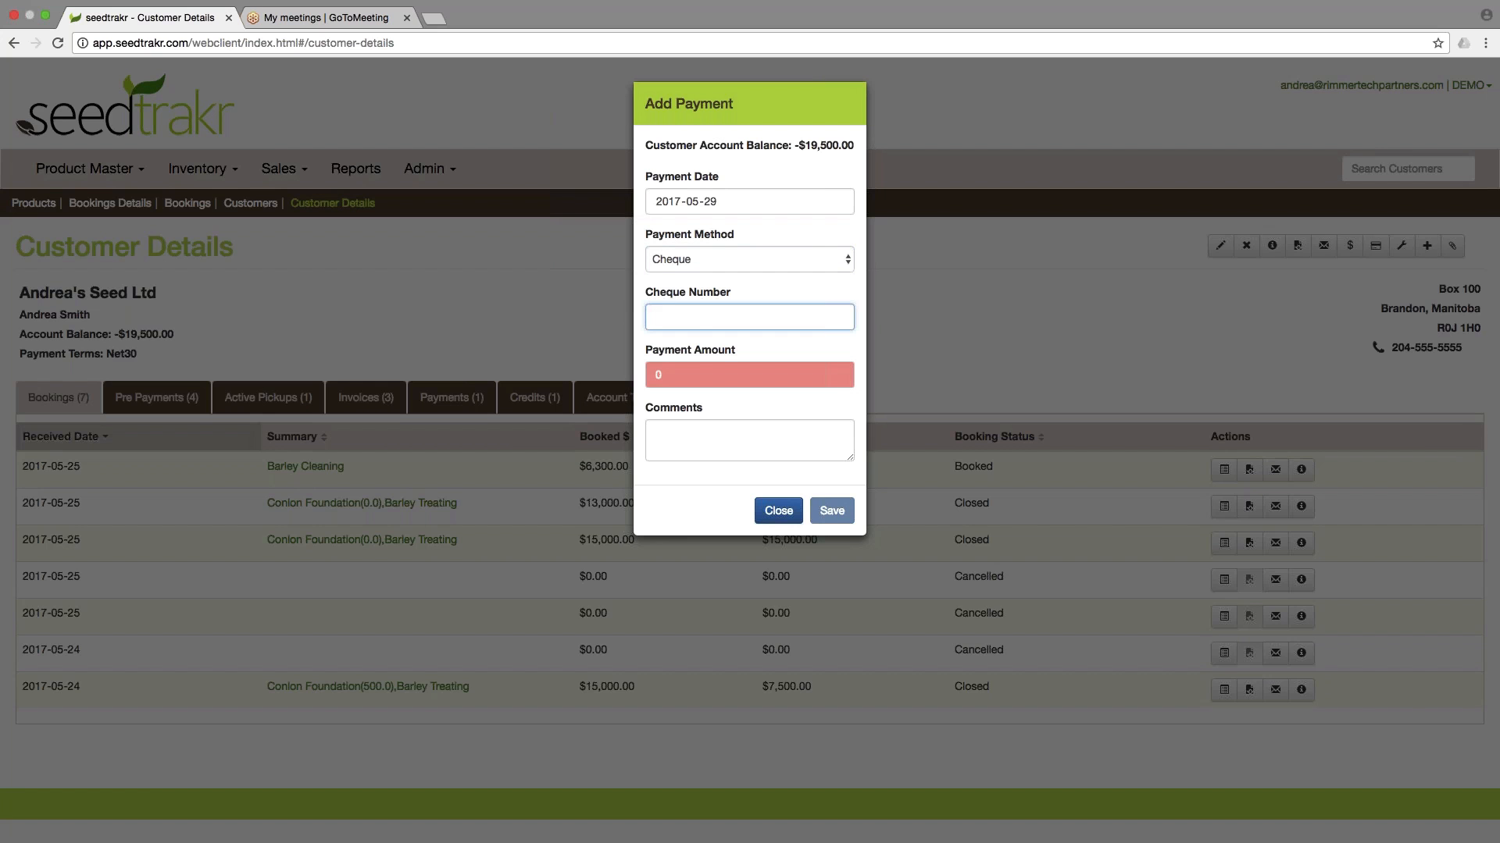
pyautogui.click(695, 377)
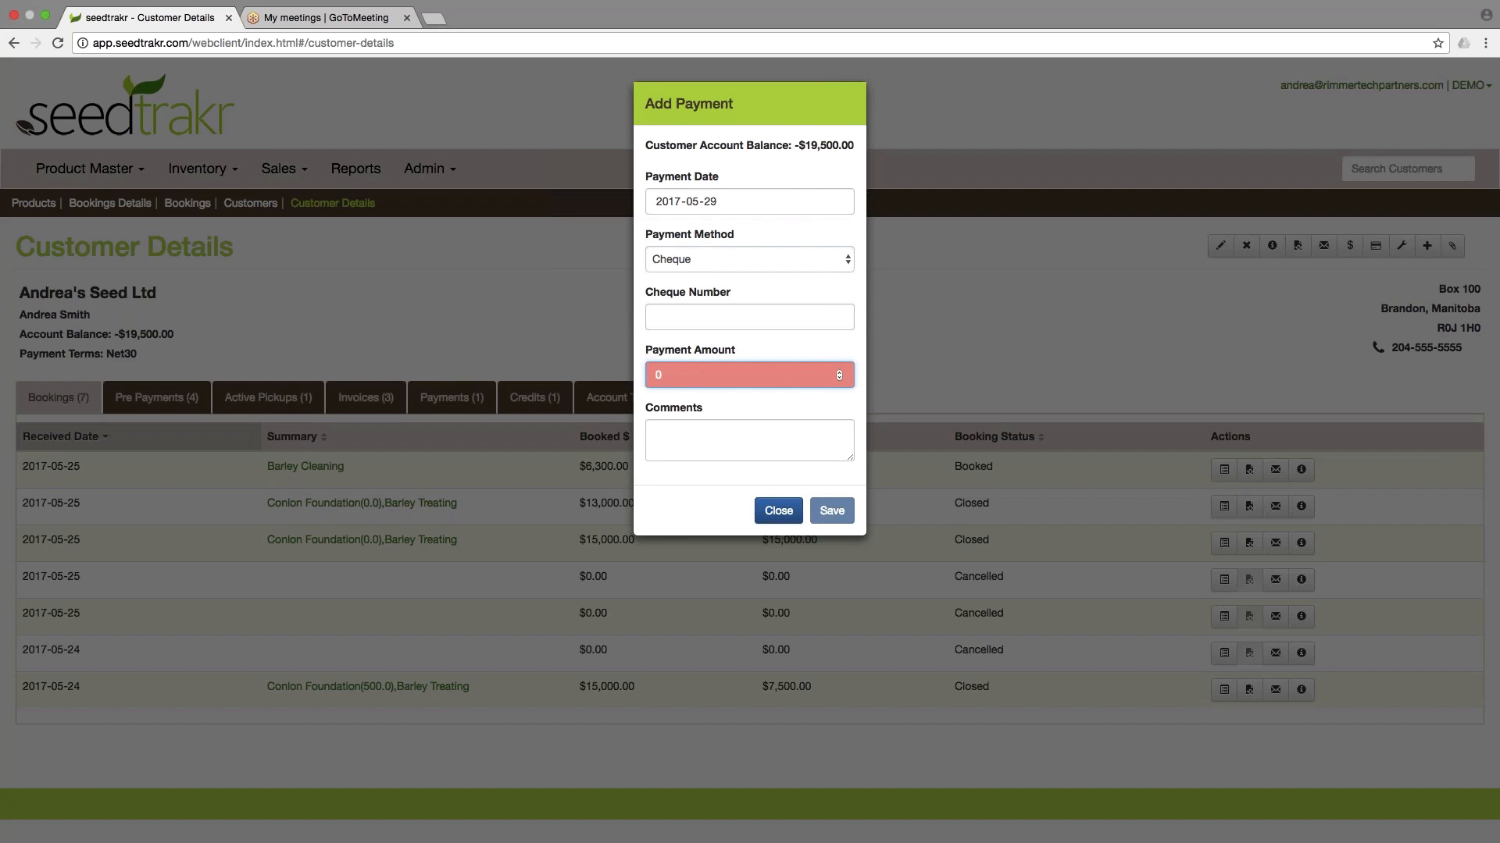
pyautogui.click(743, 450)
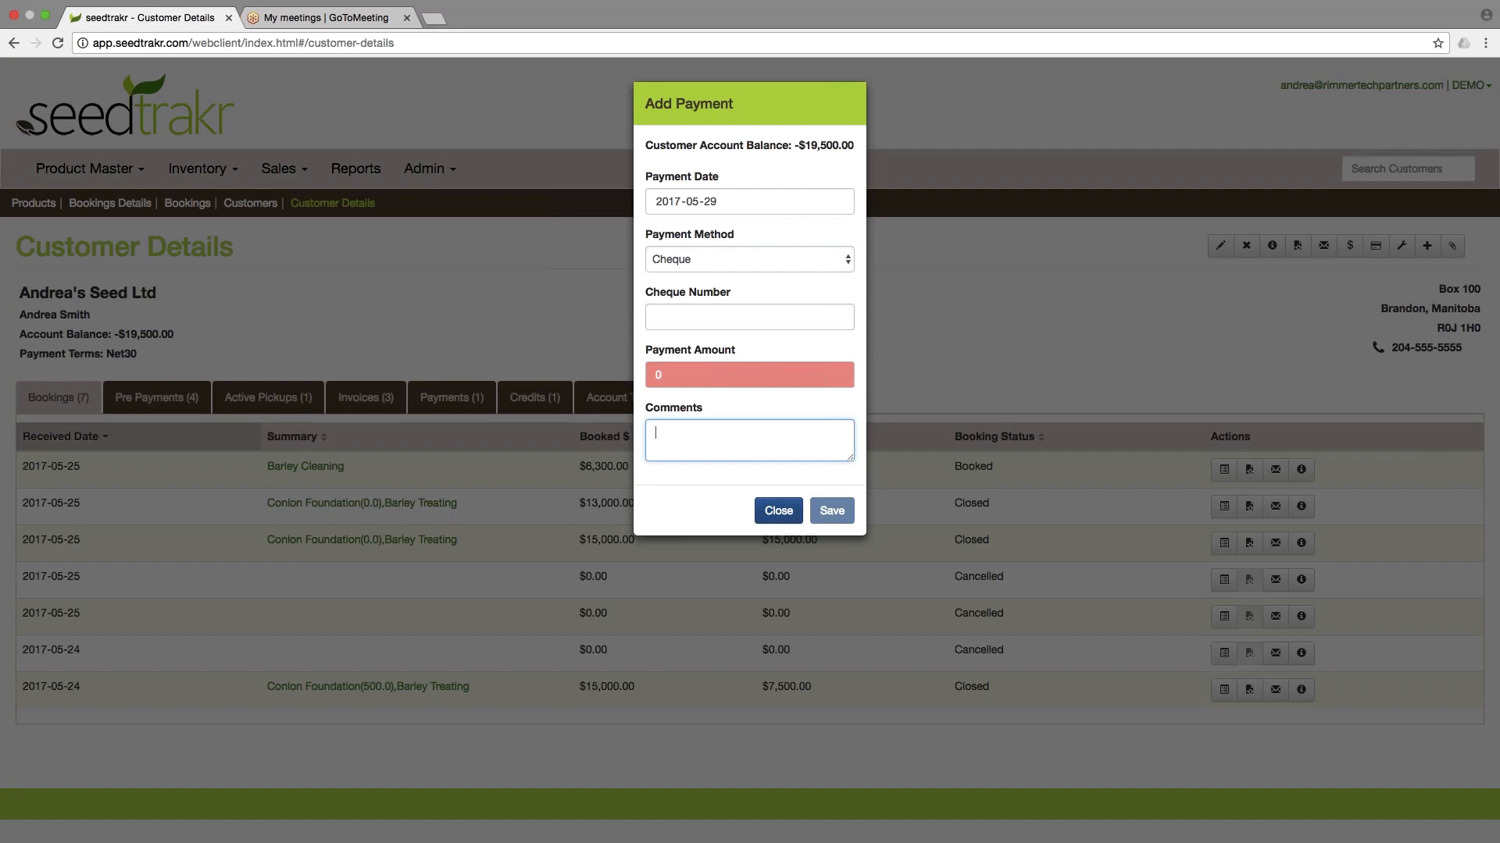
pyautogui.click(779, 514)
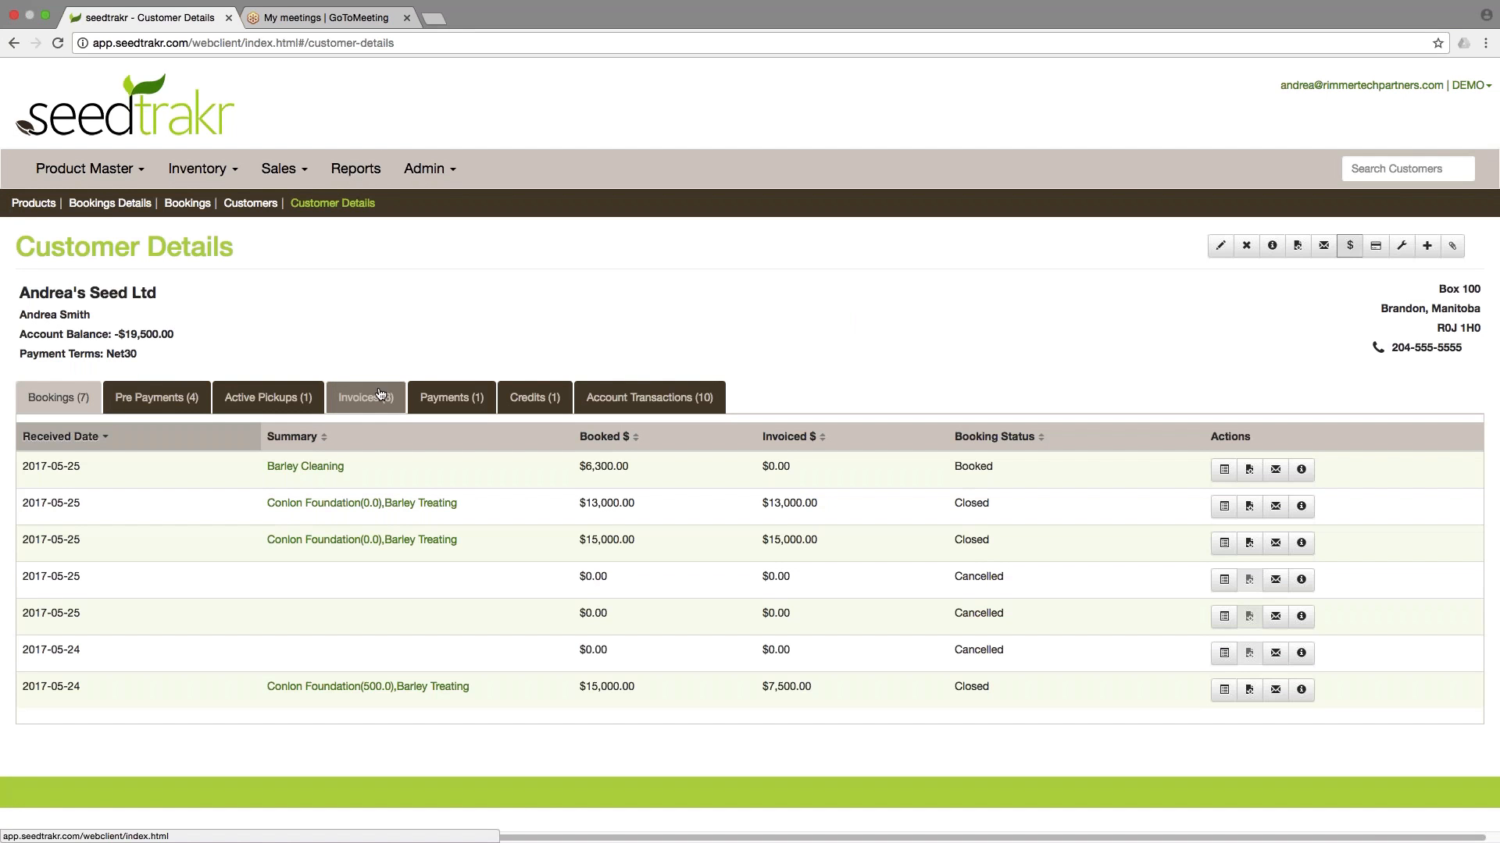
# Step: Review the customer's Add Credit Memo form, including credit date, amount and comments, and close it without saving
pyautogui.click(1375, 245)
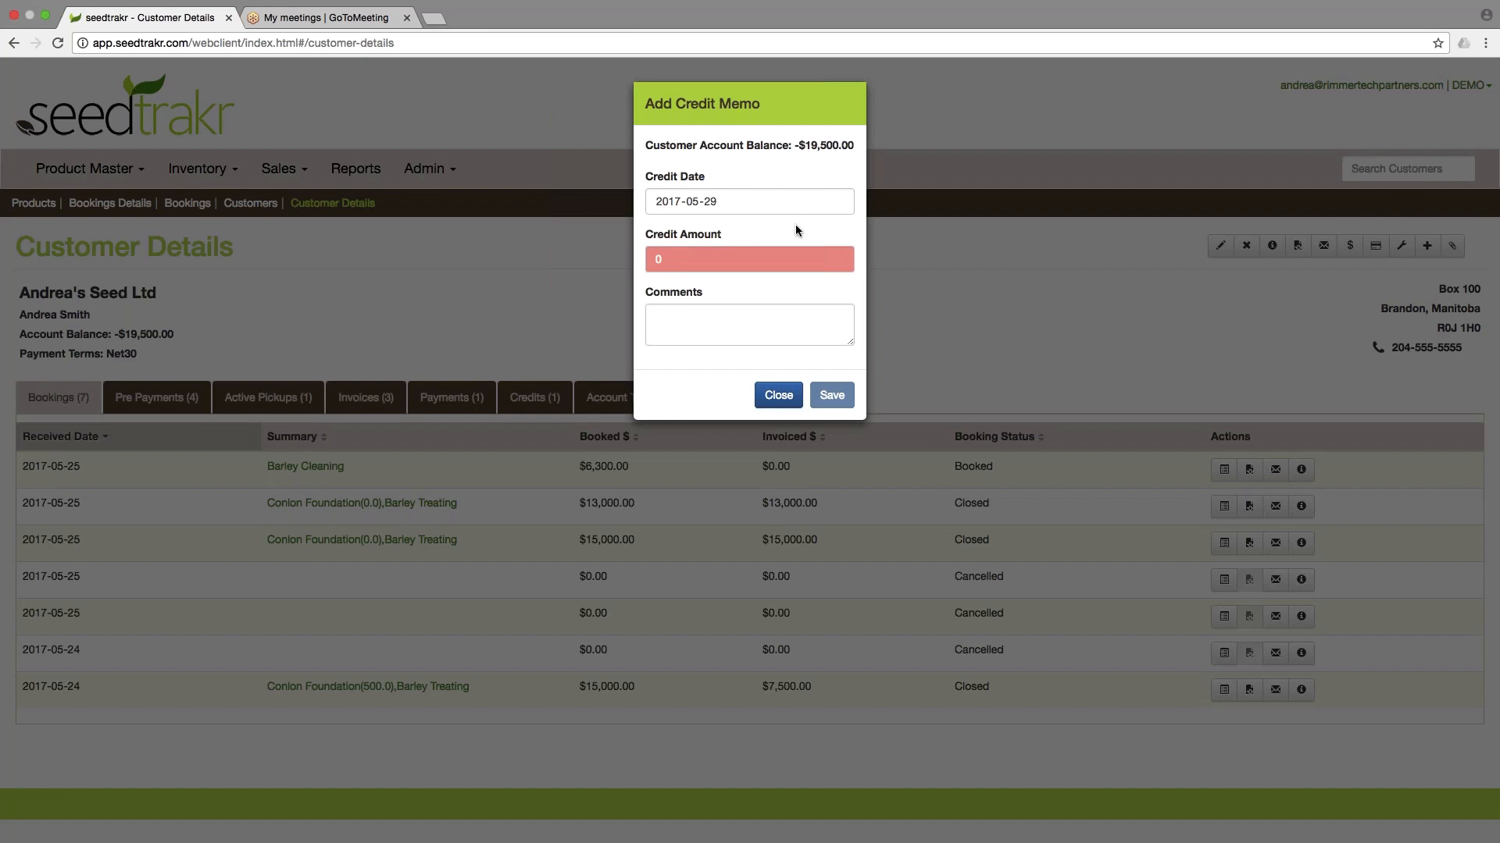
pyautogui.click(838, 203)
pyautogui.click(840, 182)
pyautogui.click(728, 325)
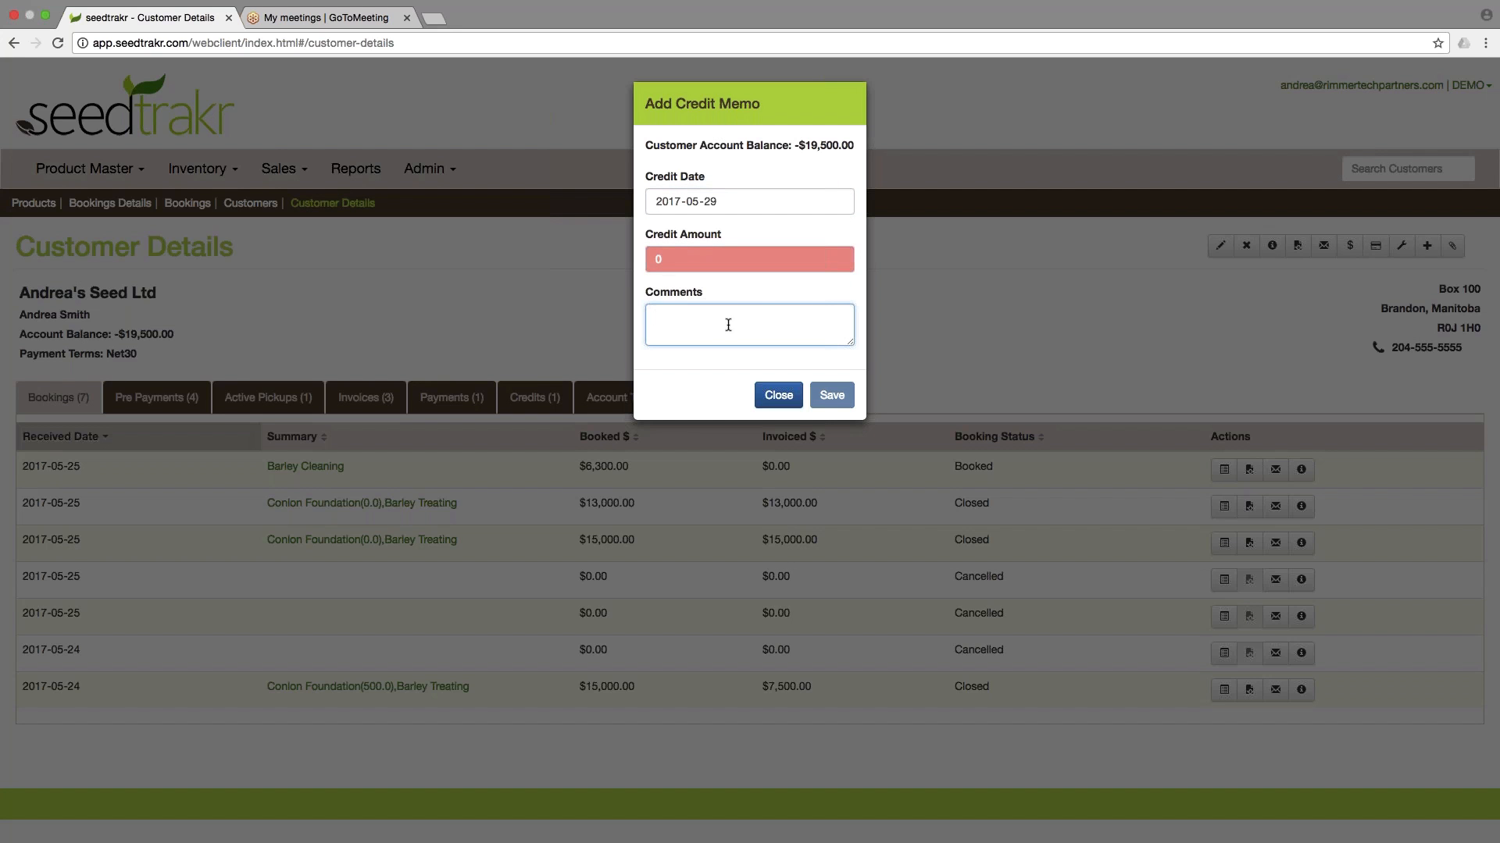
pyautogui.click(780, 397)
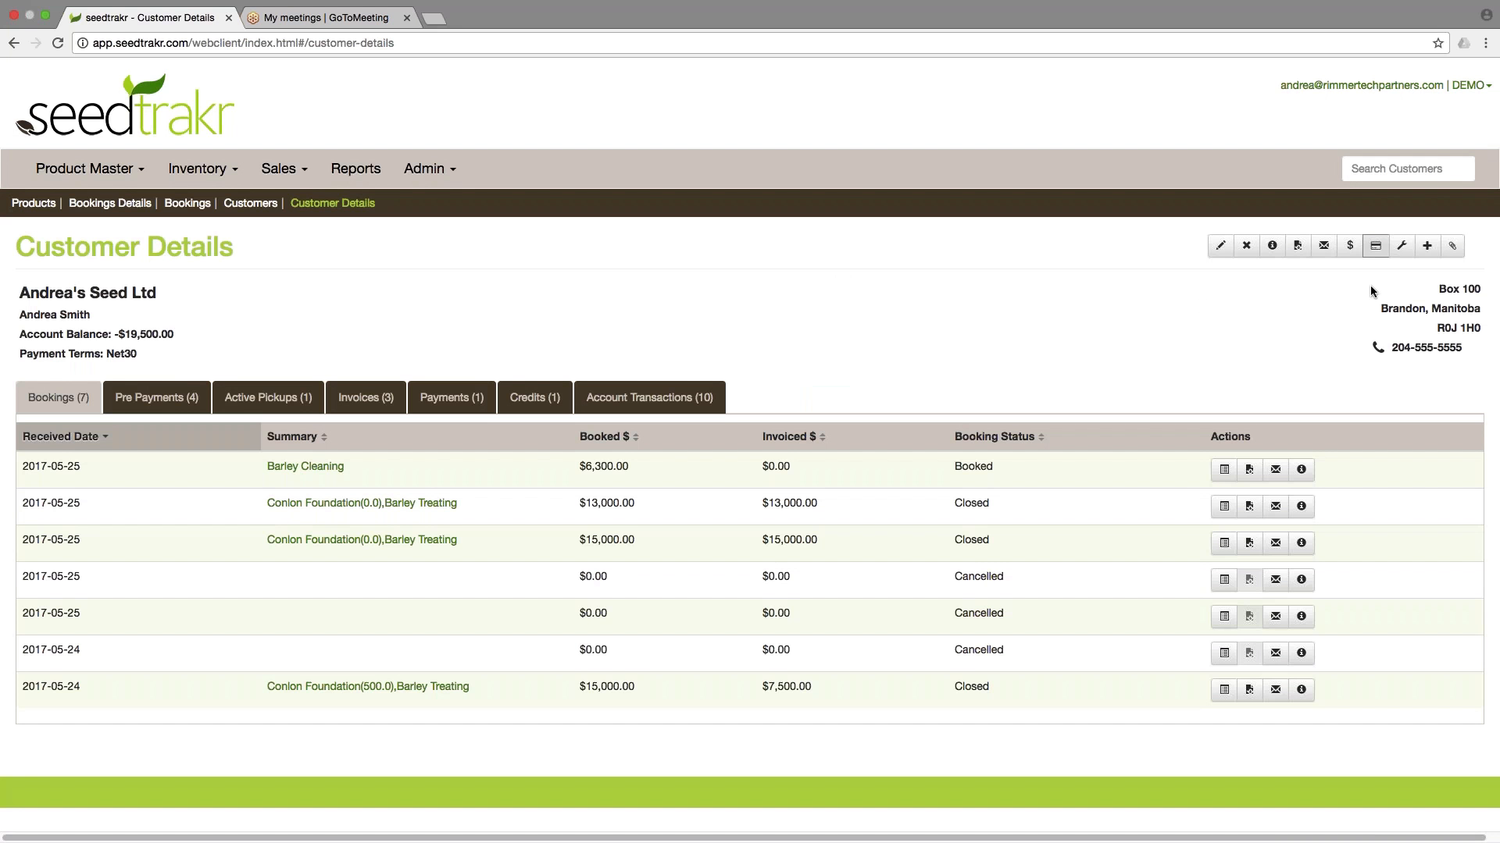
# Step: Open the form for adding another booking for this customer, review its fields, and close it without saving
pyautogui.click(1428, 251)
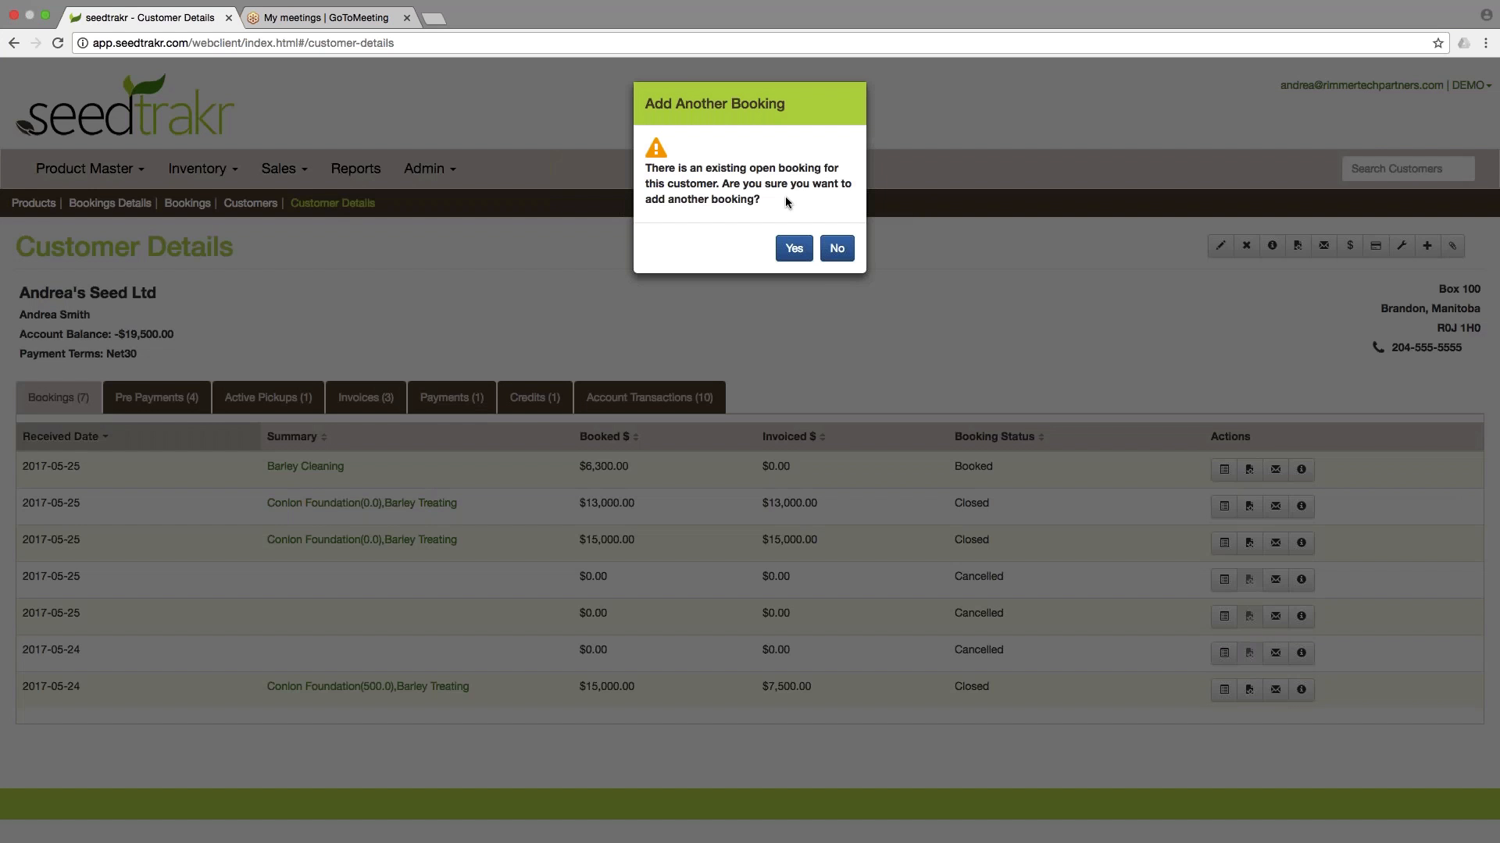
pyautogui.click(794, 248)
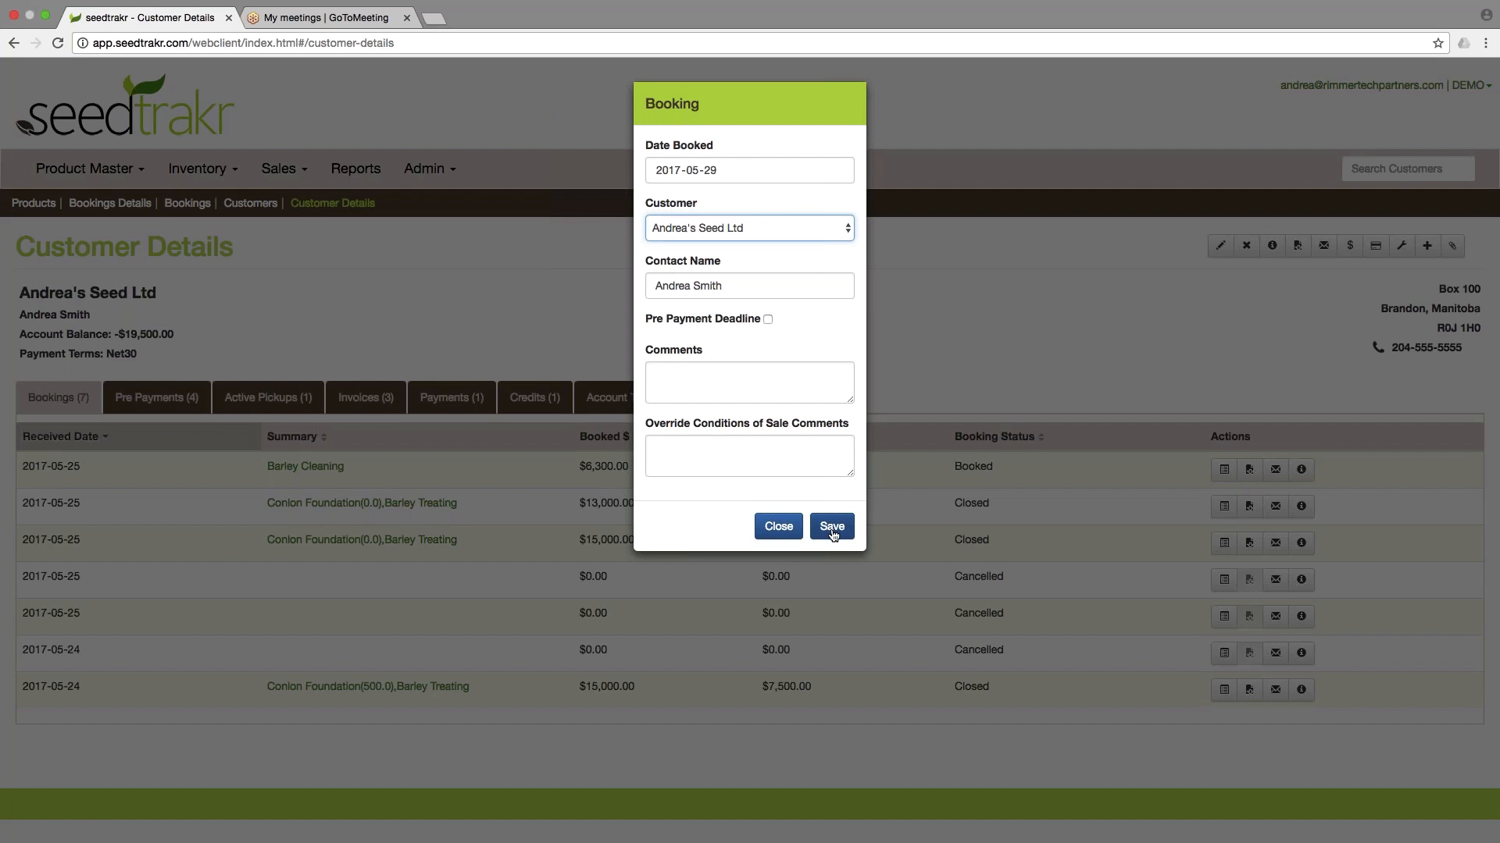
pyautogui.click(778, 526)
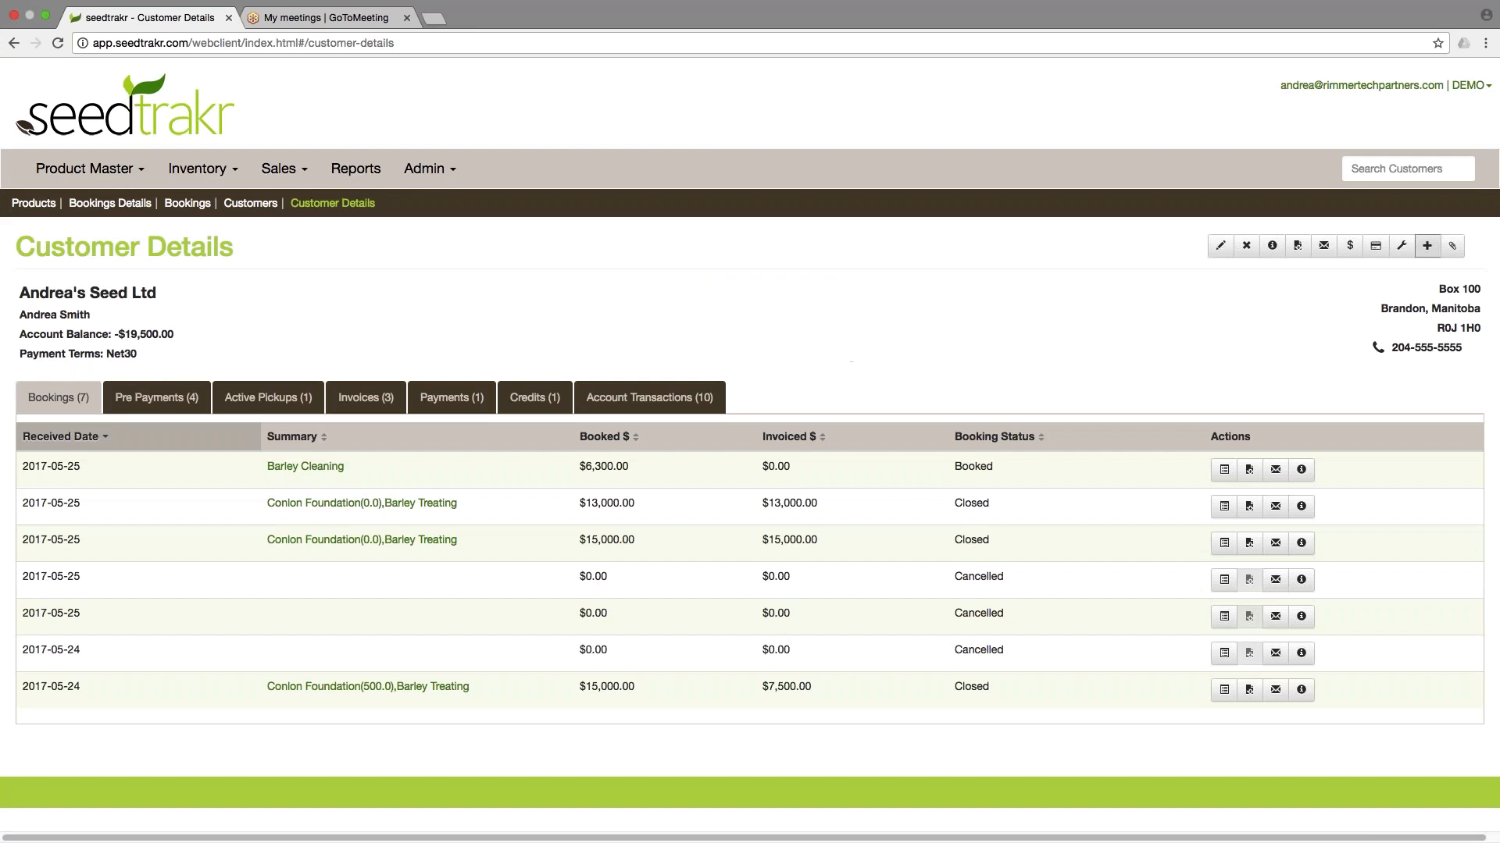
# Step: Review how to attach a new file to the customer, including the file chooser, and close the attachments without adding one
pyautogui.click(1452, 247)
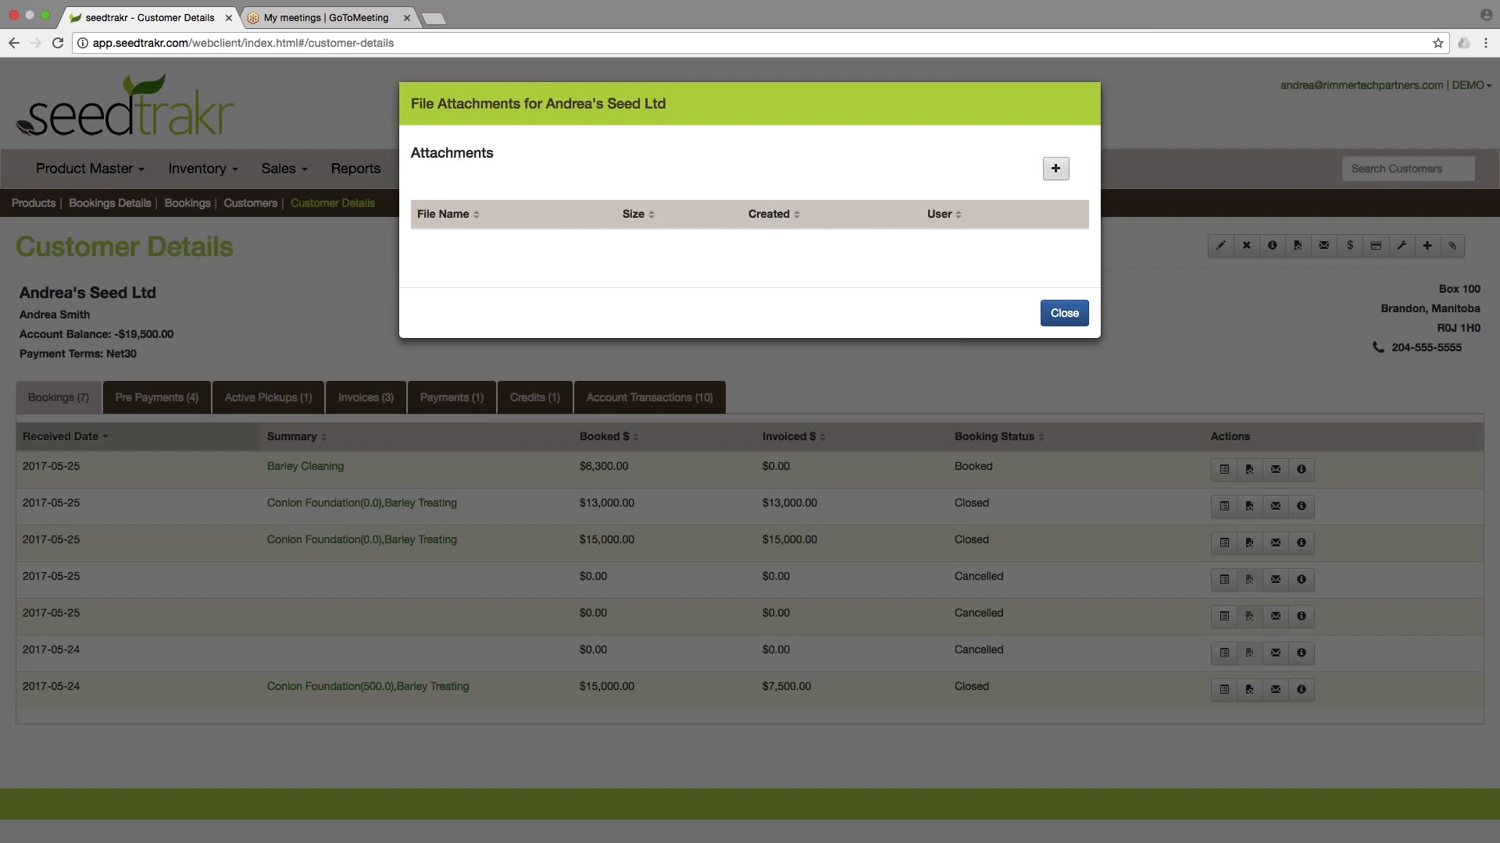
pyautogui.click(1055, 170)
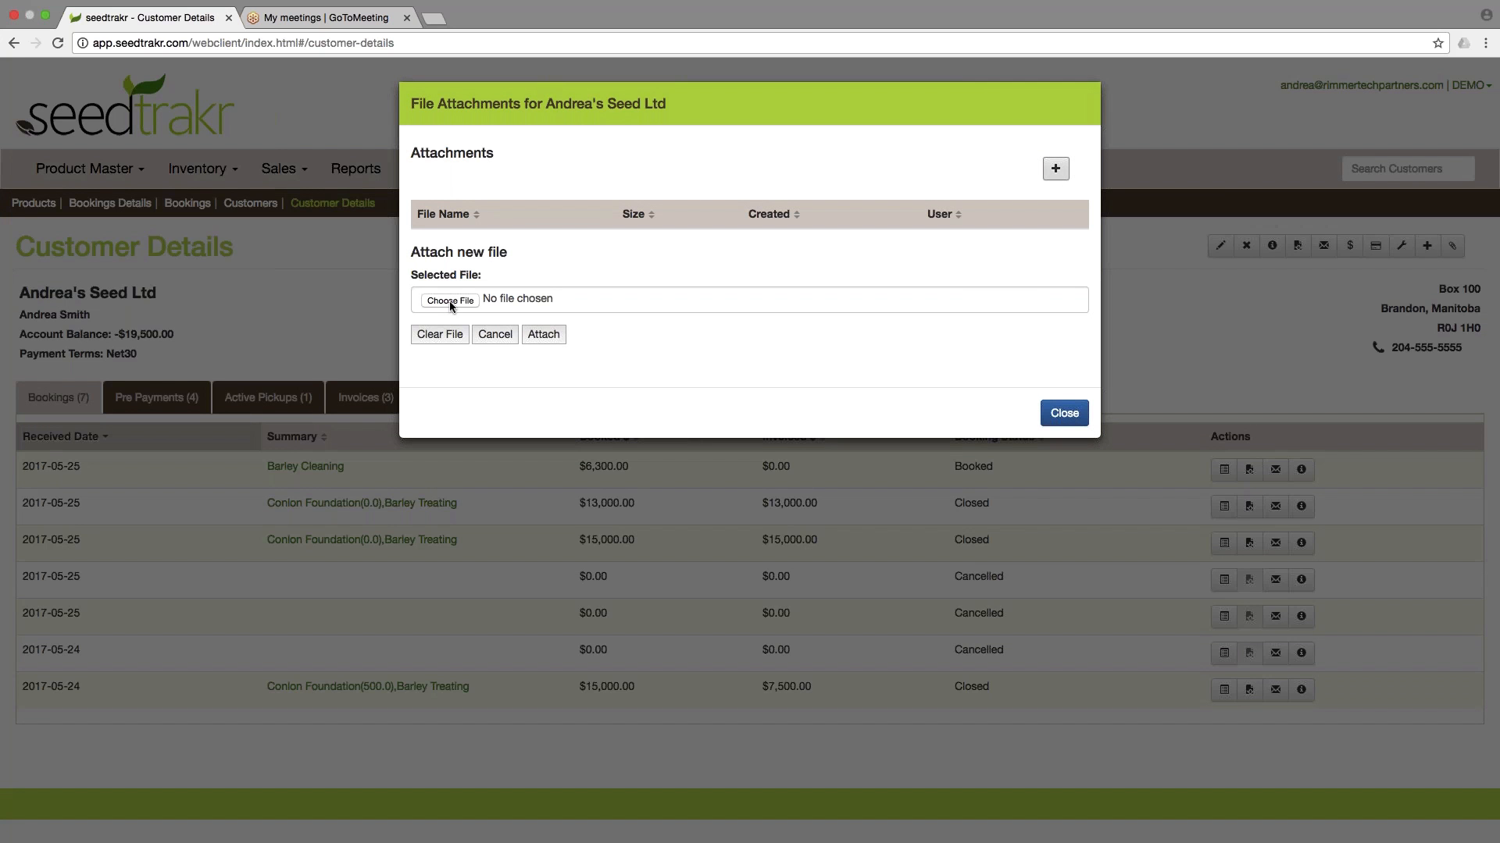
pyautogui.click(451, 302)
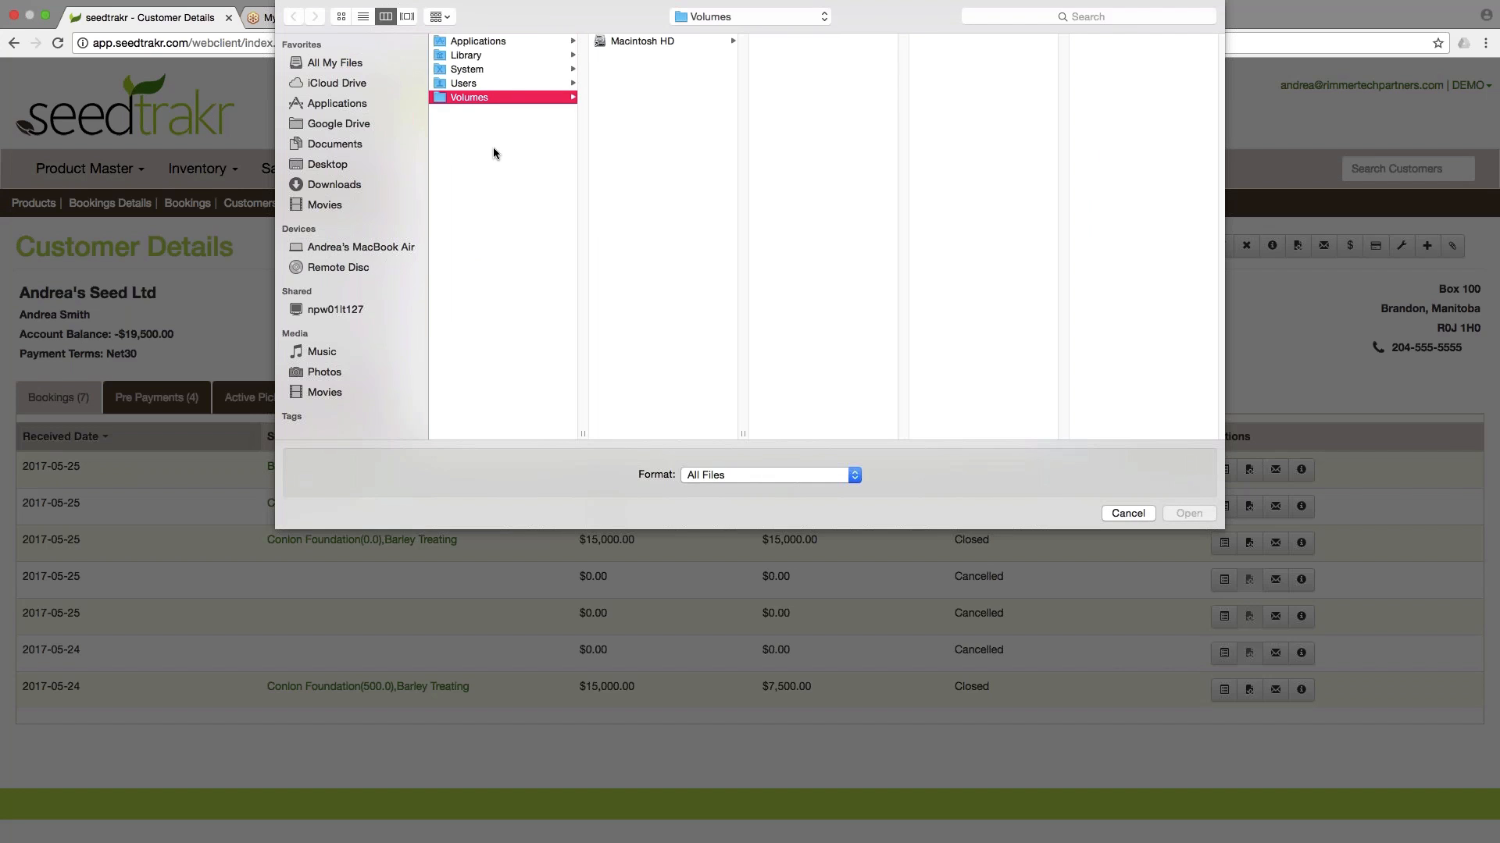
pyautogui.click(1136, 512)
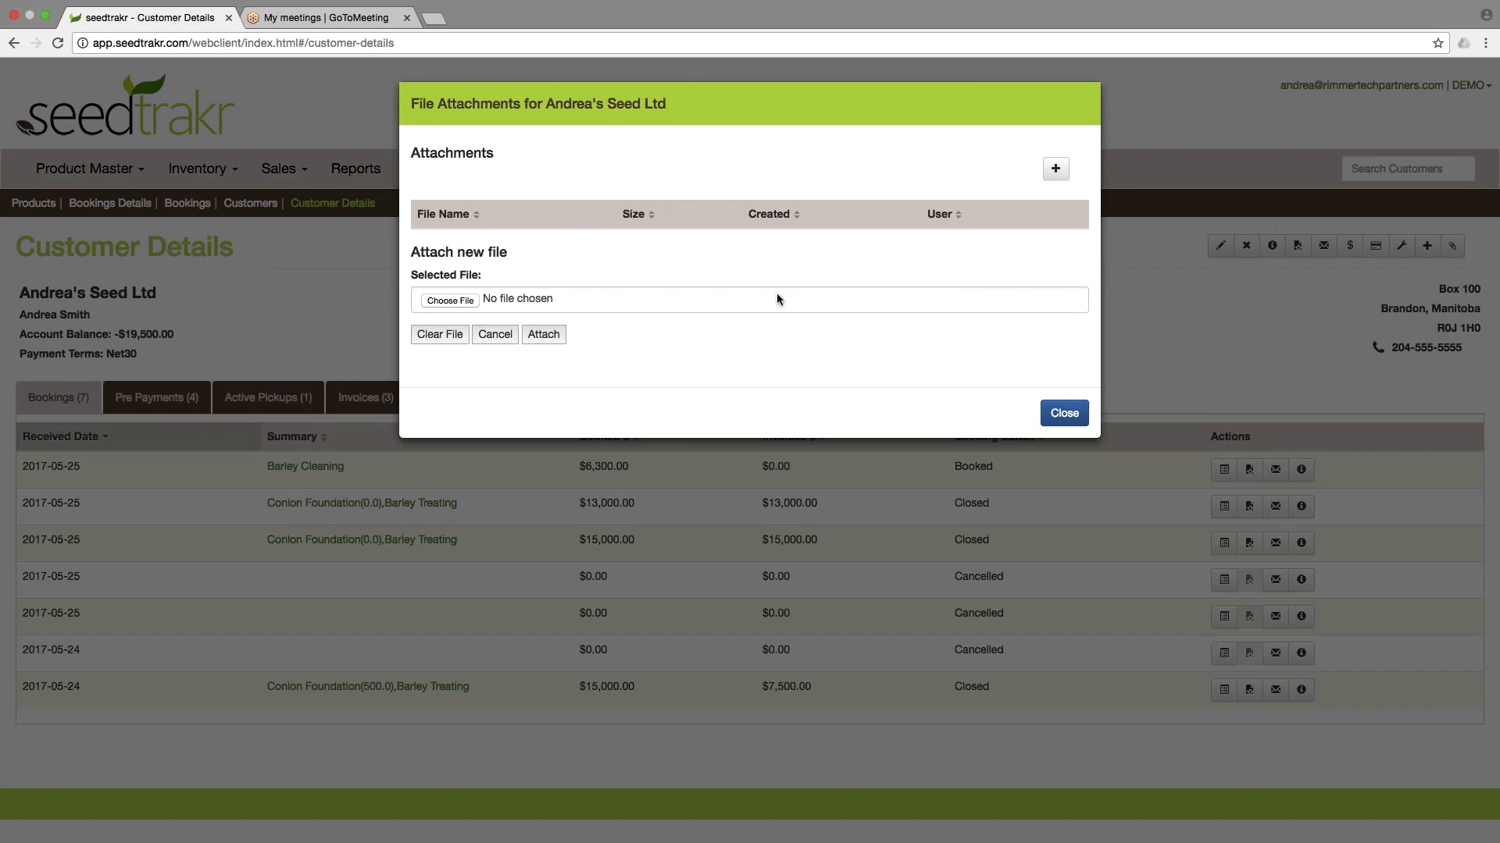
pyautogui.click(1060, 419)
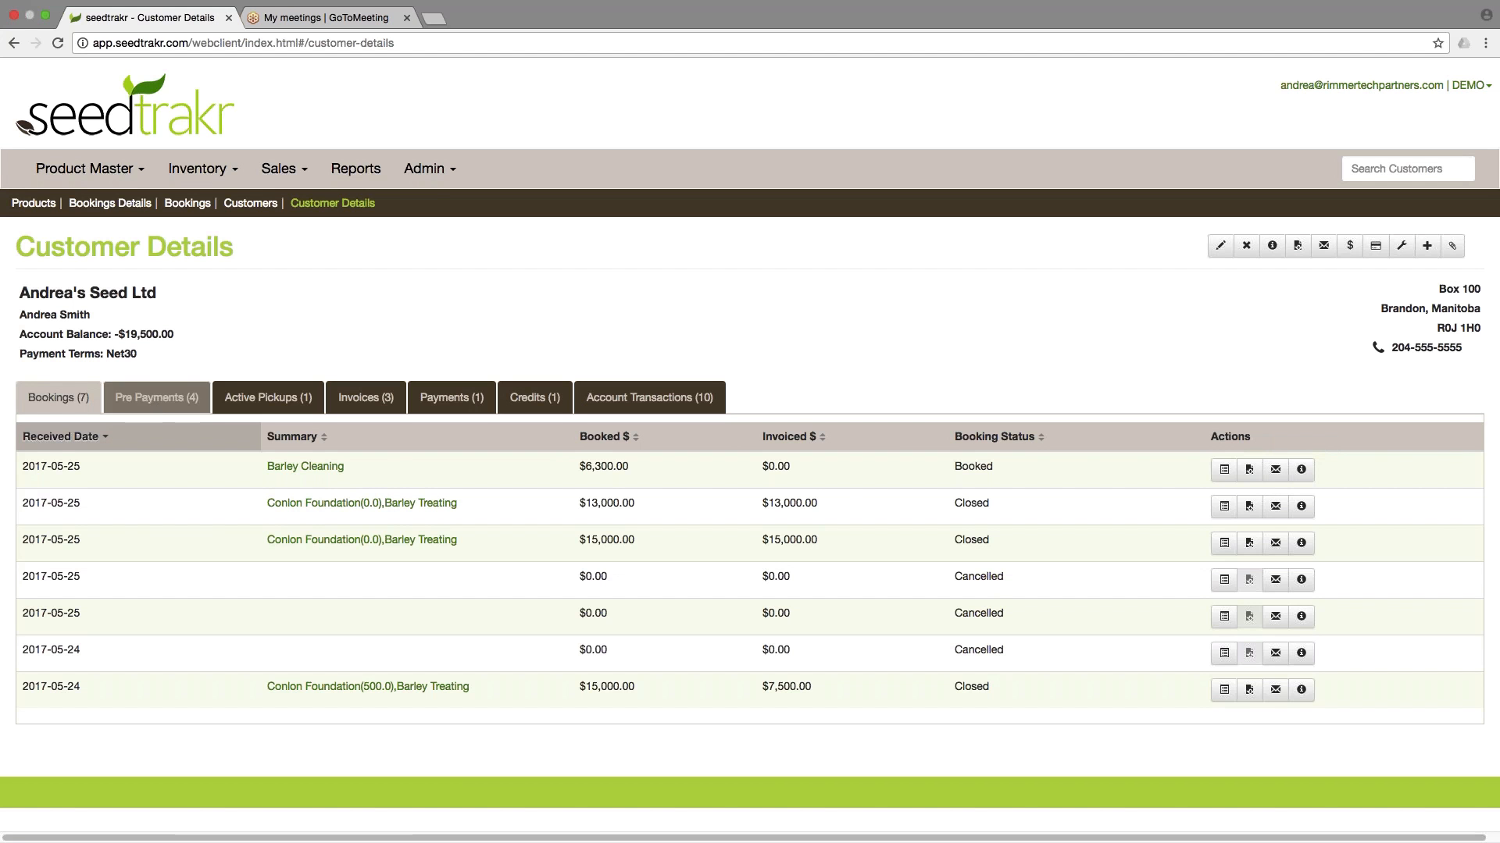
# Step: Examine the customer's pre payments, including the invoice allocation of the $2,000.00 pre payment, and review the active pickups
pyautogui.click(151, 403)
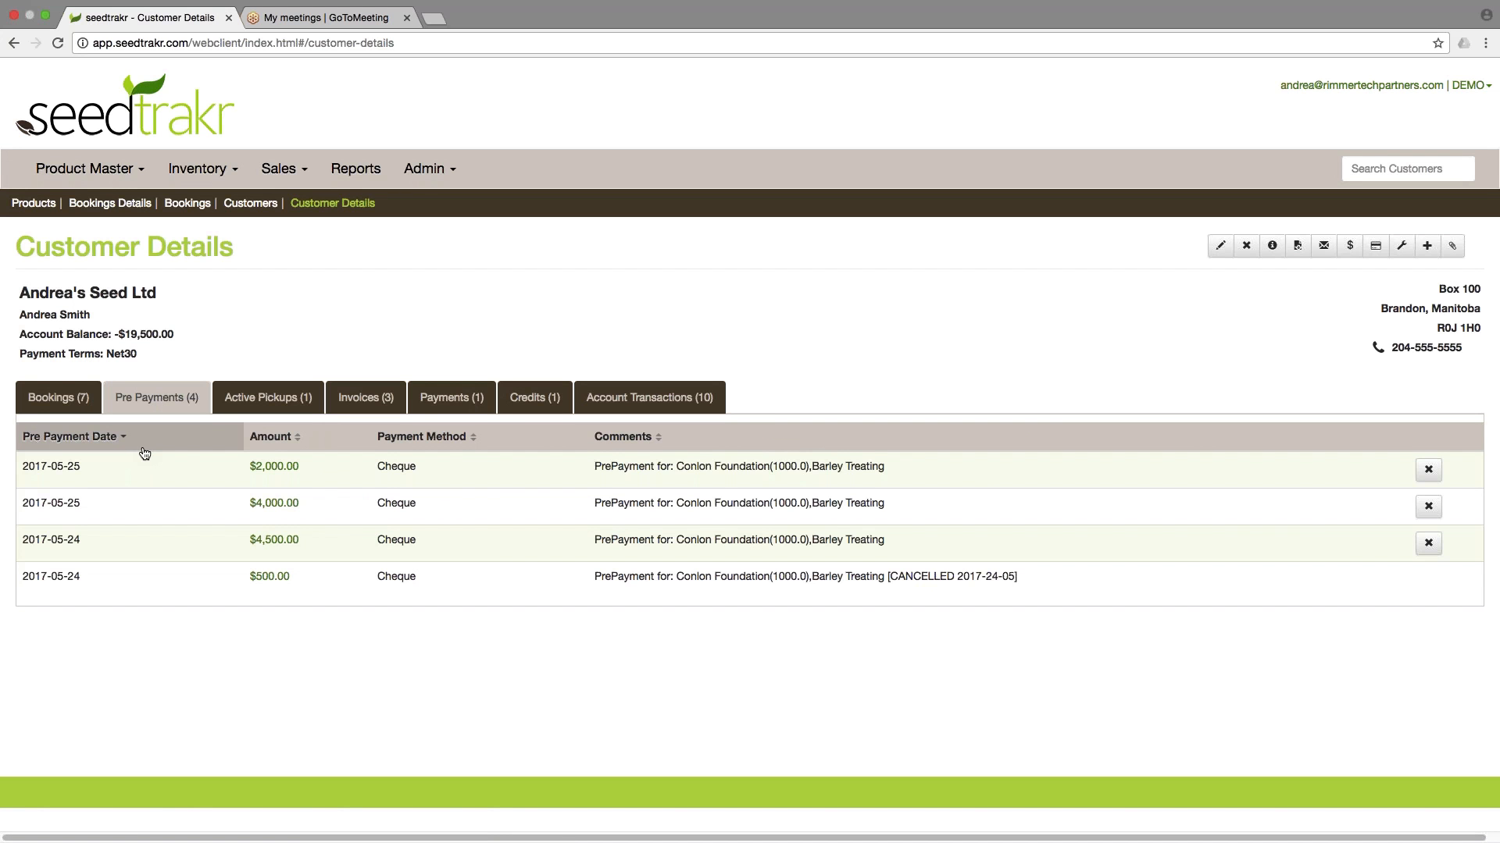
pyautogui.click(276, 472)
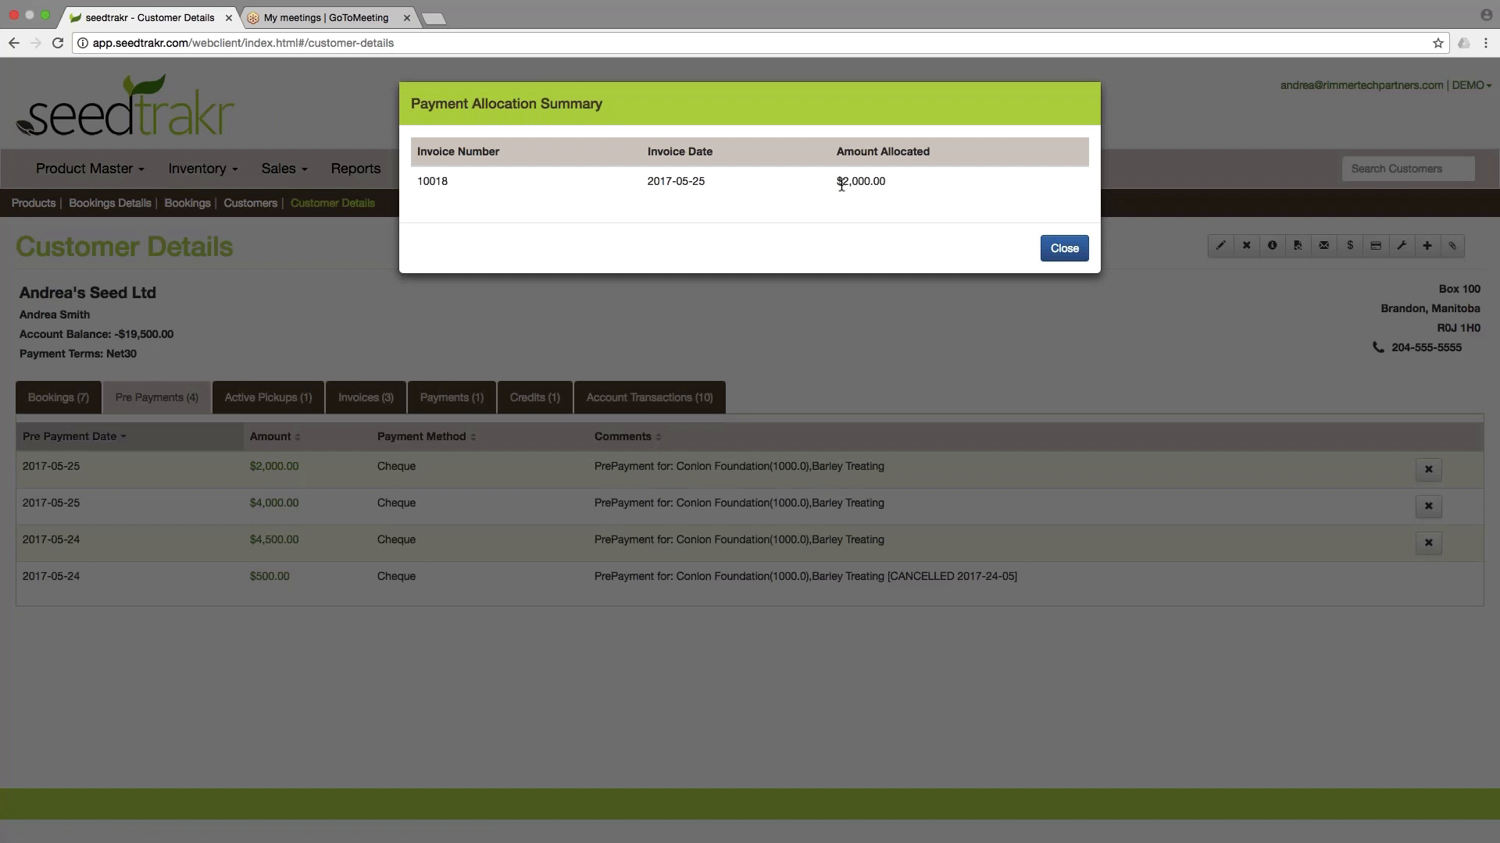
pyautogui.click(1069, 250)
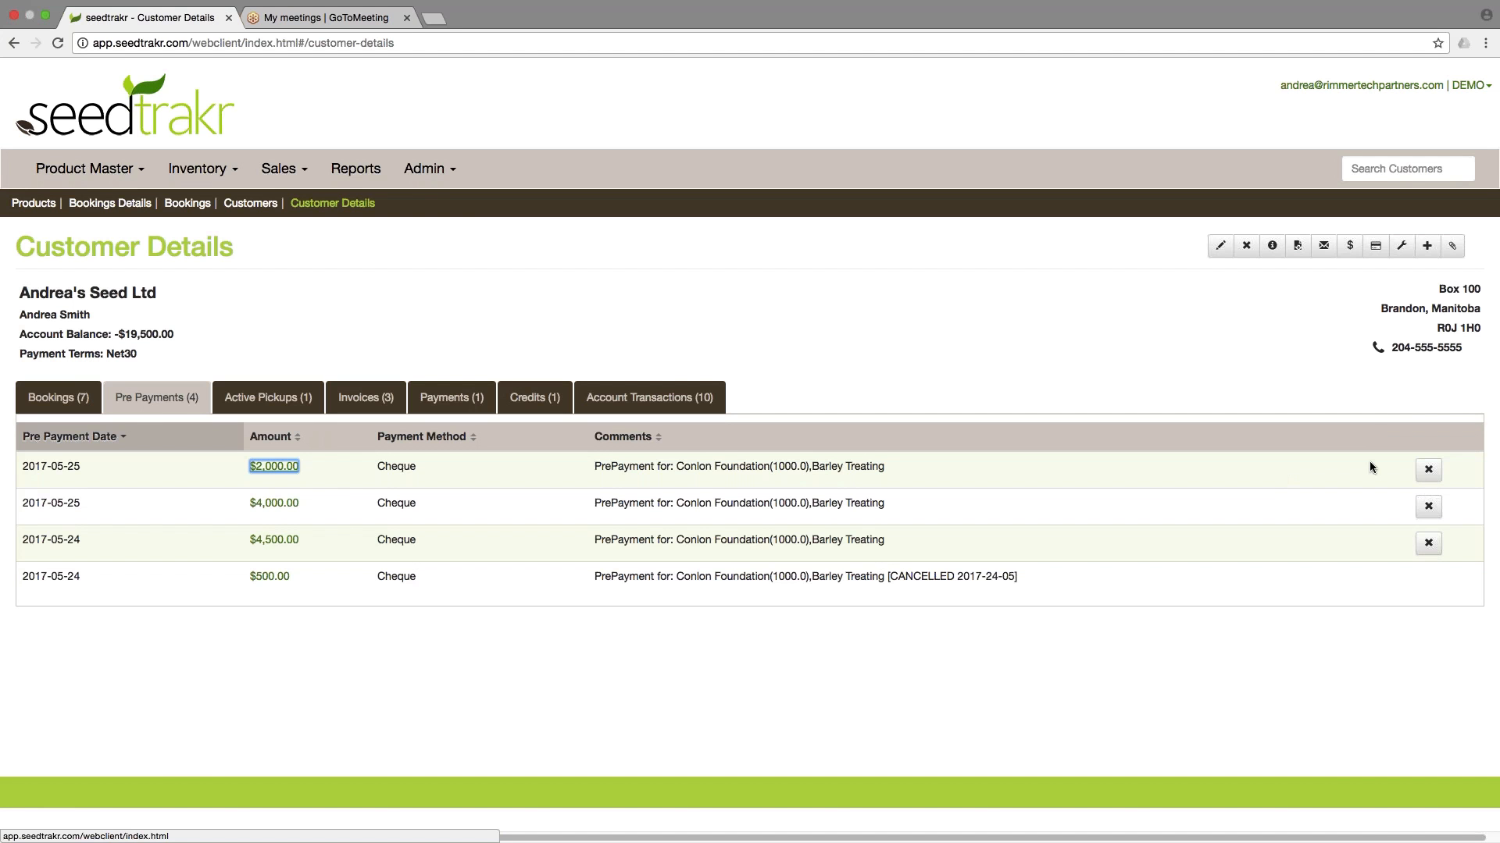
pyautogui.click(268, 397)
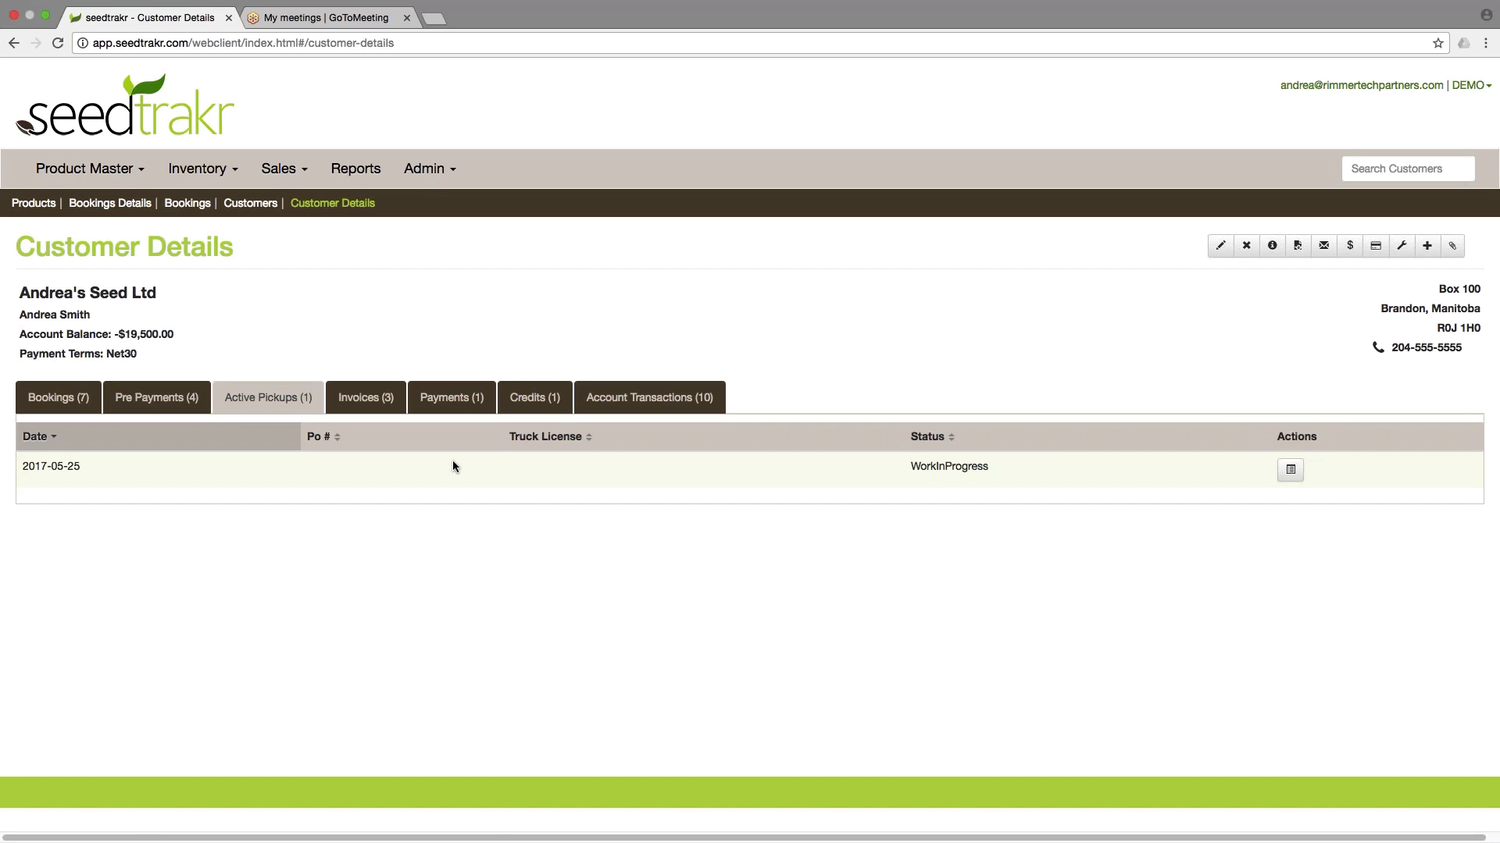
# Step: Review the customer's invoices and payments, including which invoice the cheque payment is allocated to
pyautogui.click(378, 403)
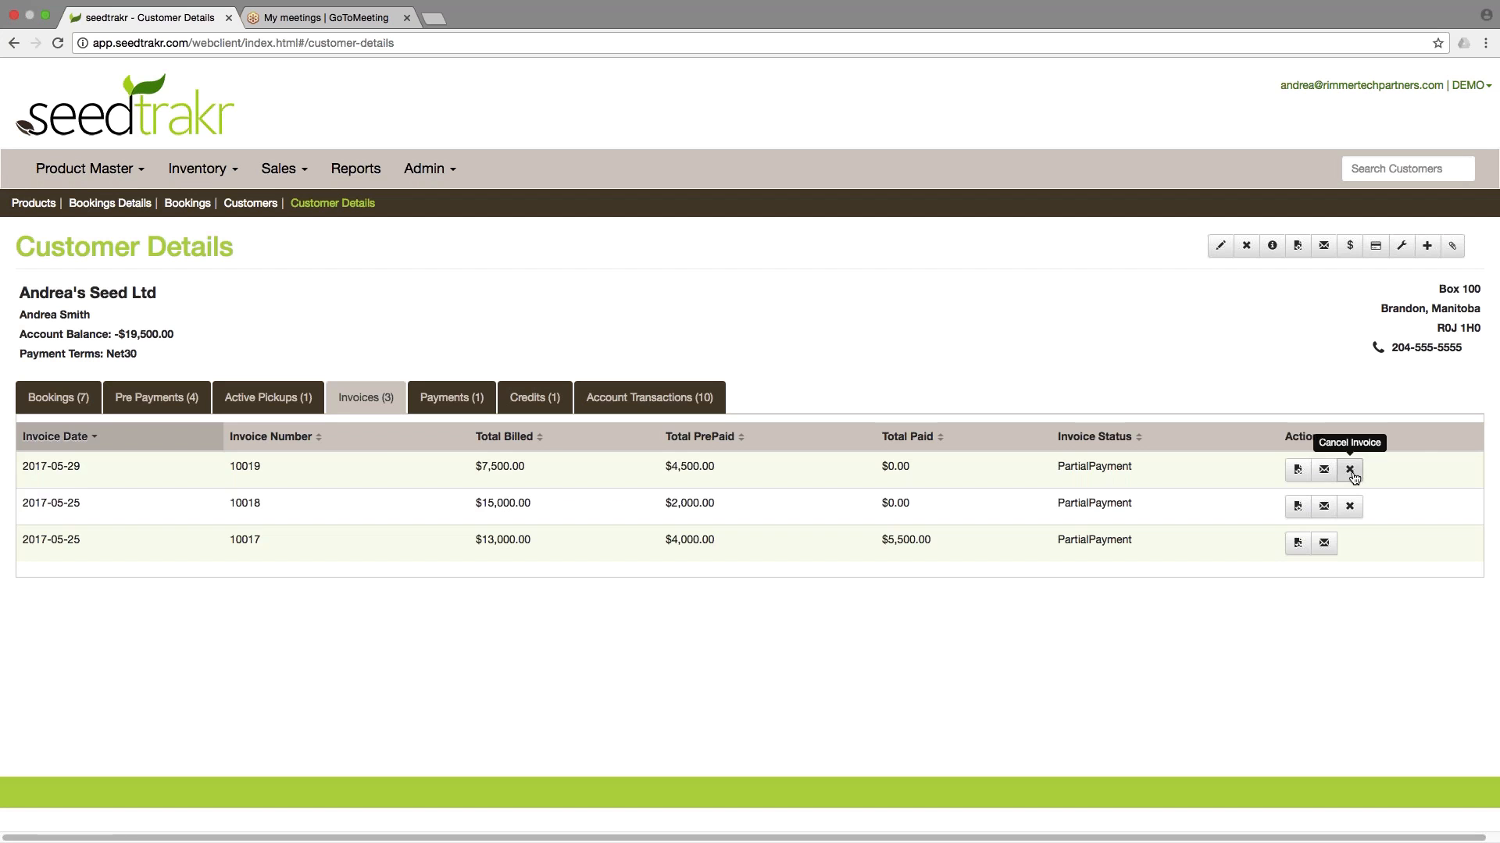
pyautogui.click(451, 398)
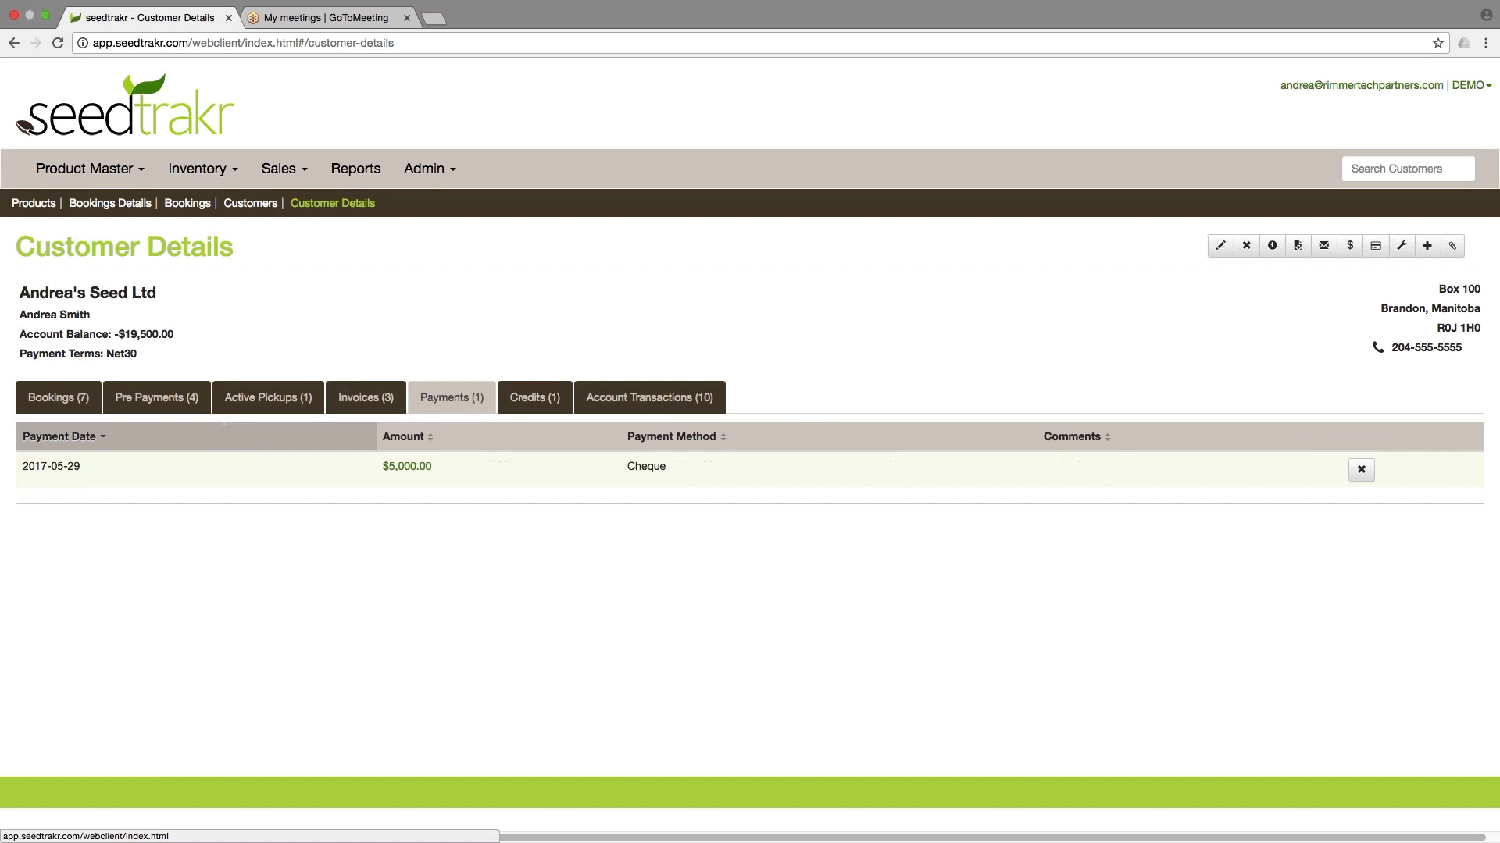
pyautogui.click(407, 473)
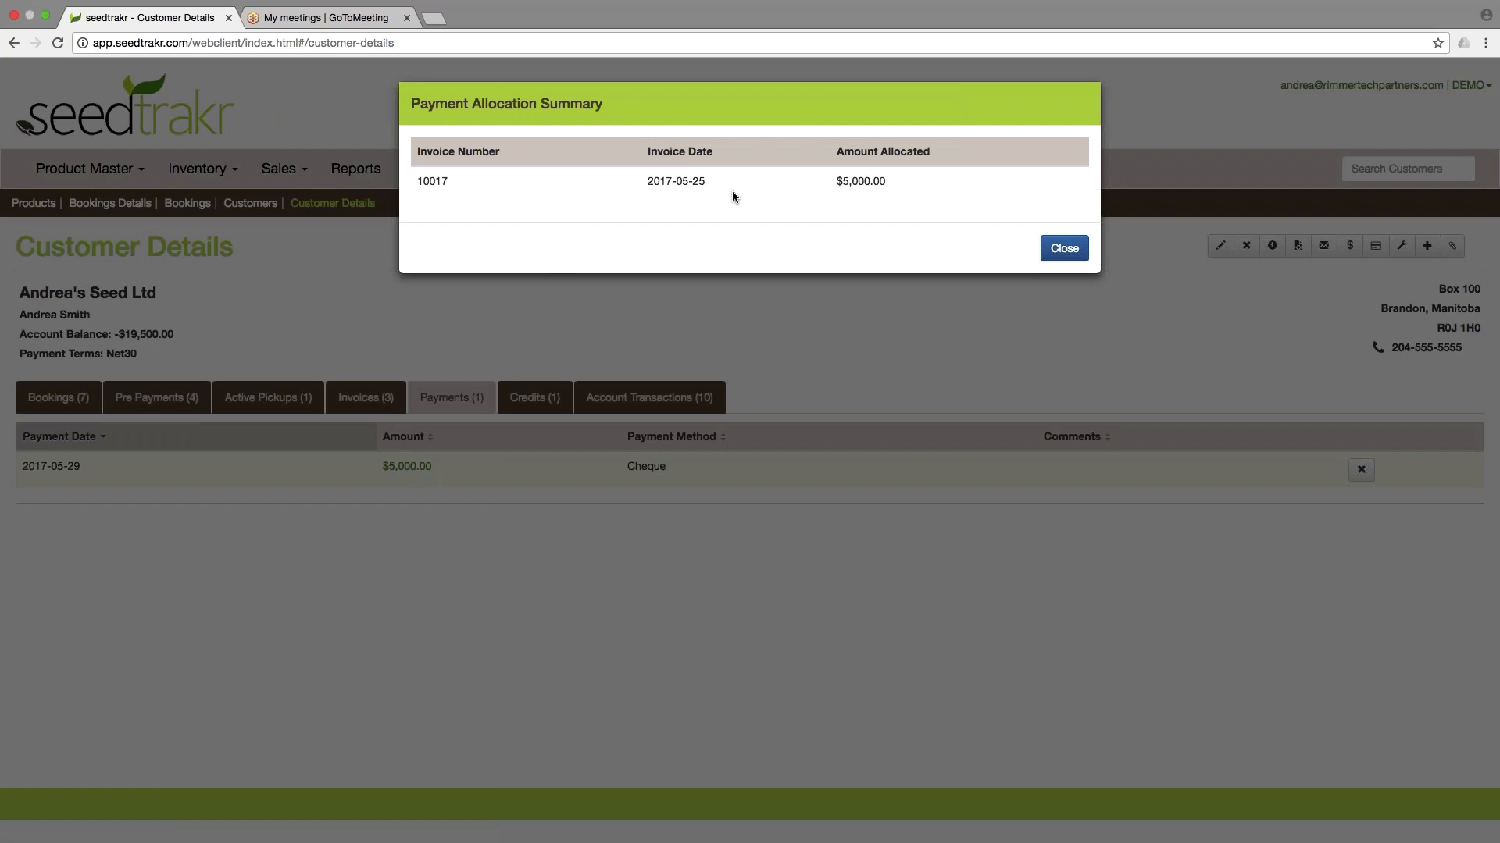
pyautogui.moveTo(414, 180); pyautogui.dragTo(449, 181)
pyautogui.click(1059, 252)
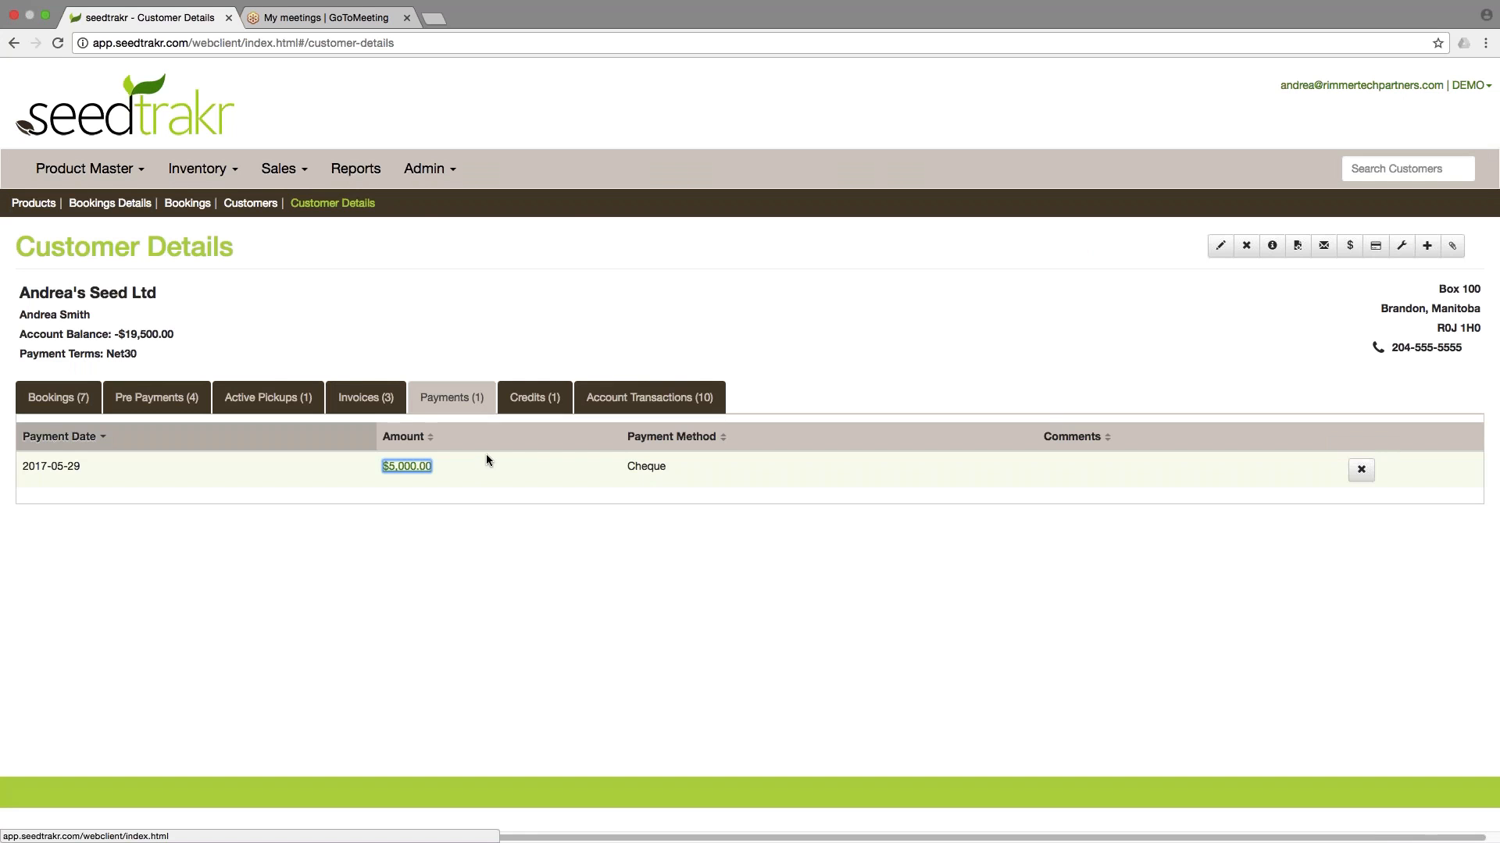
# Step: Examine the invoice allocation of the customer's credit and review the full list of account transactions
pyautogui.click(535, 399)
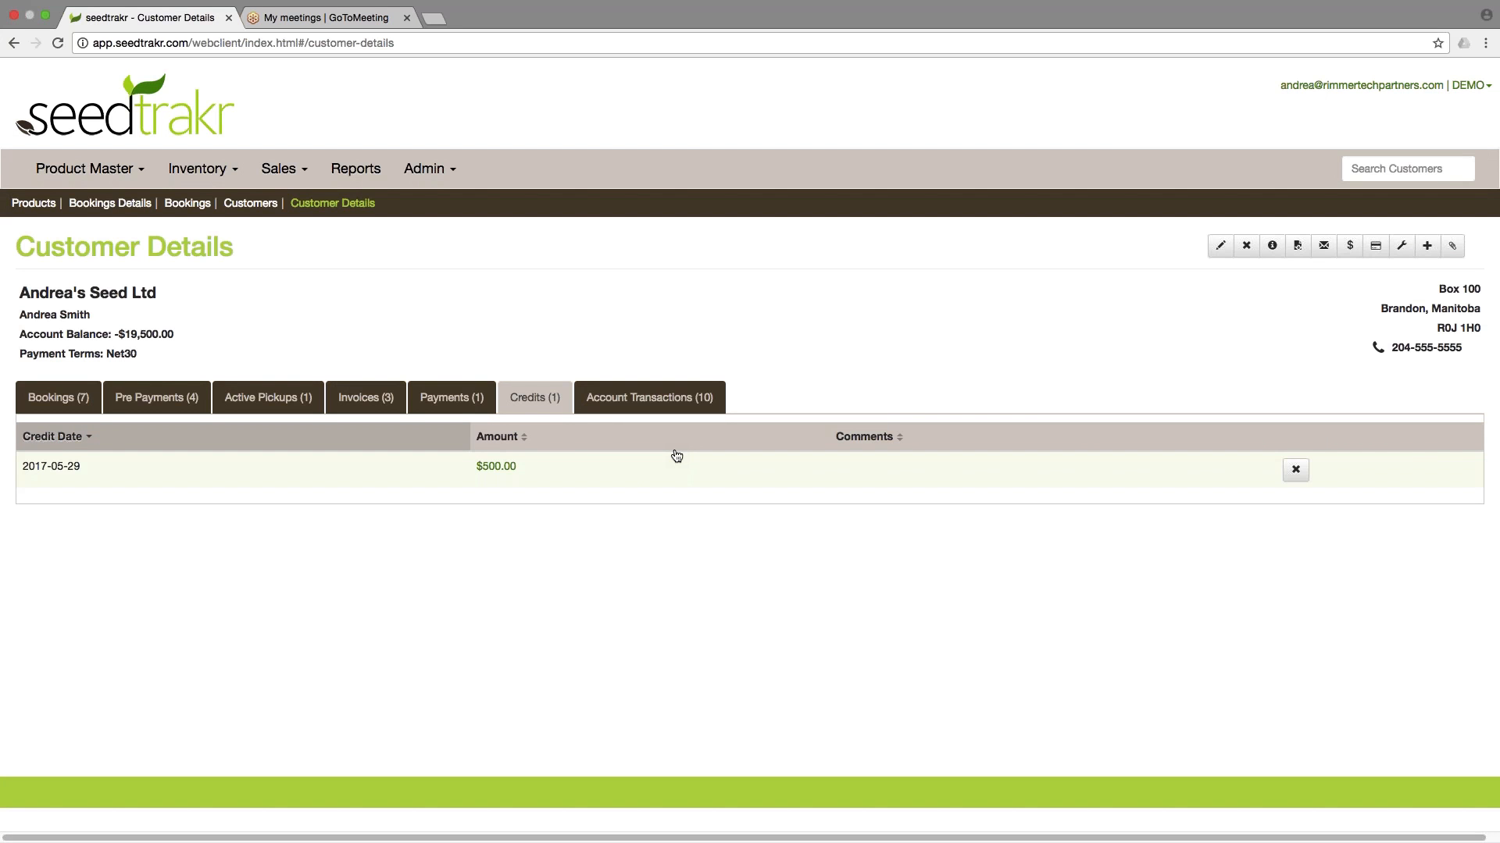
pyautogui.click(495, 468)
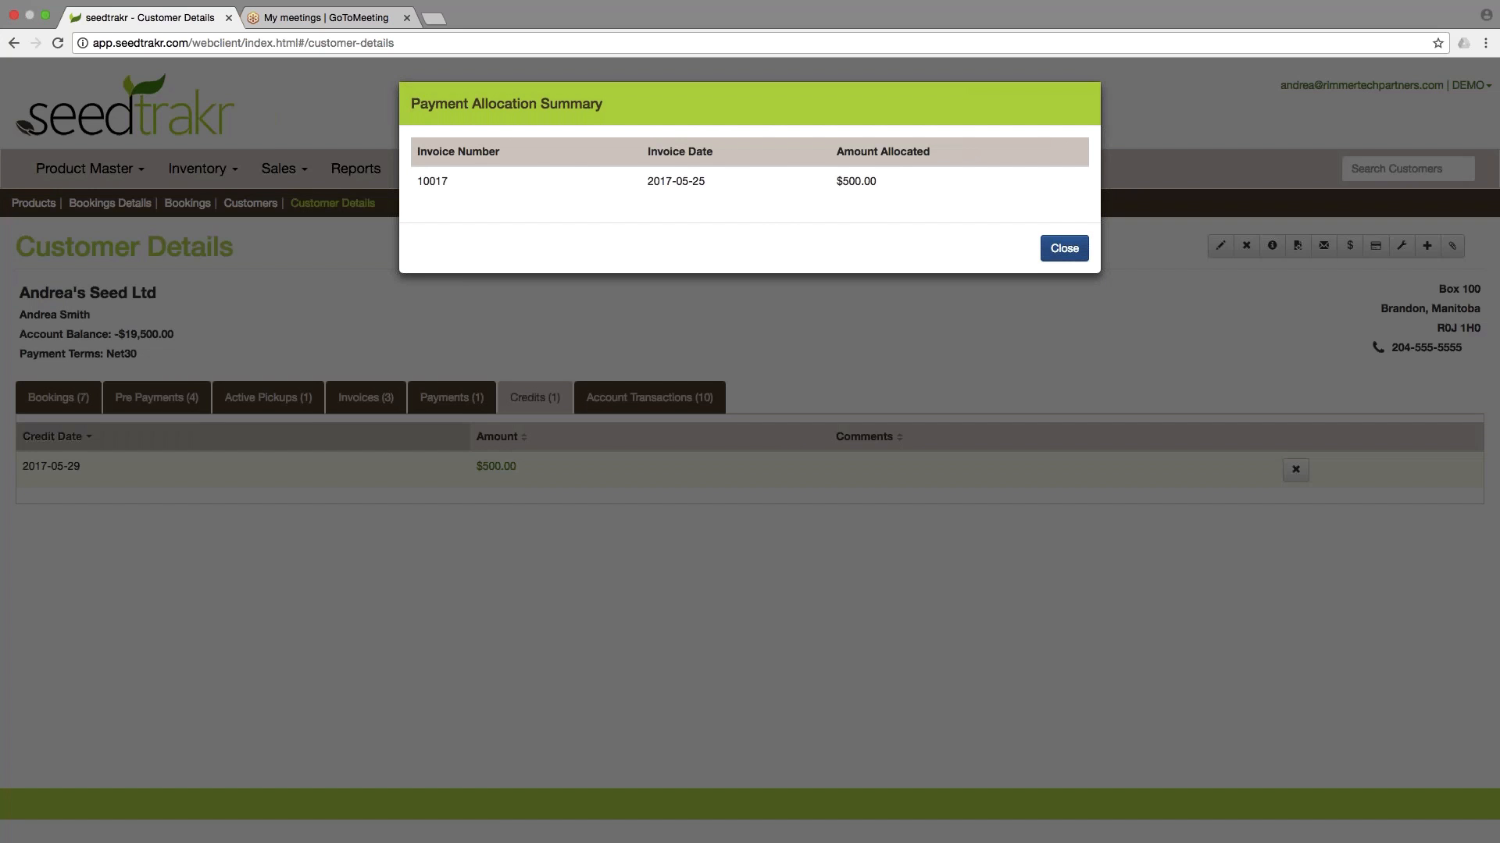
pyautogui.click(1065, 249)
pyautogui.click(651, 398)
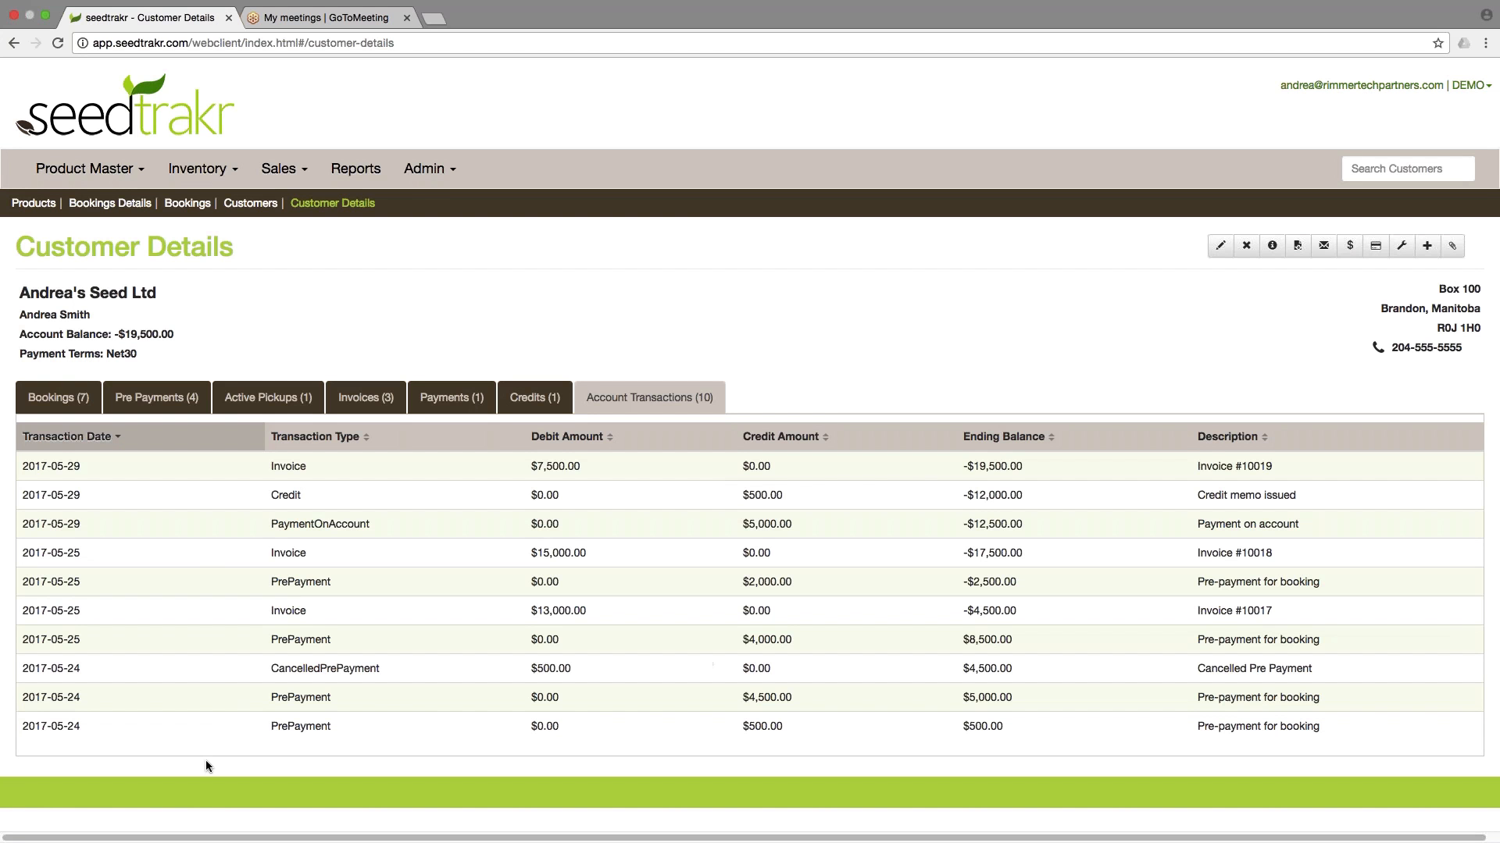
pyautogui.click(106, 731)
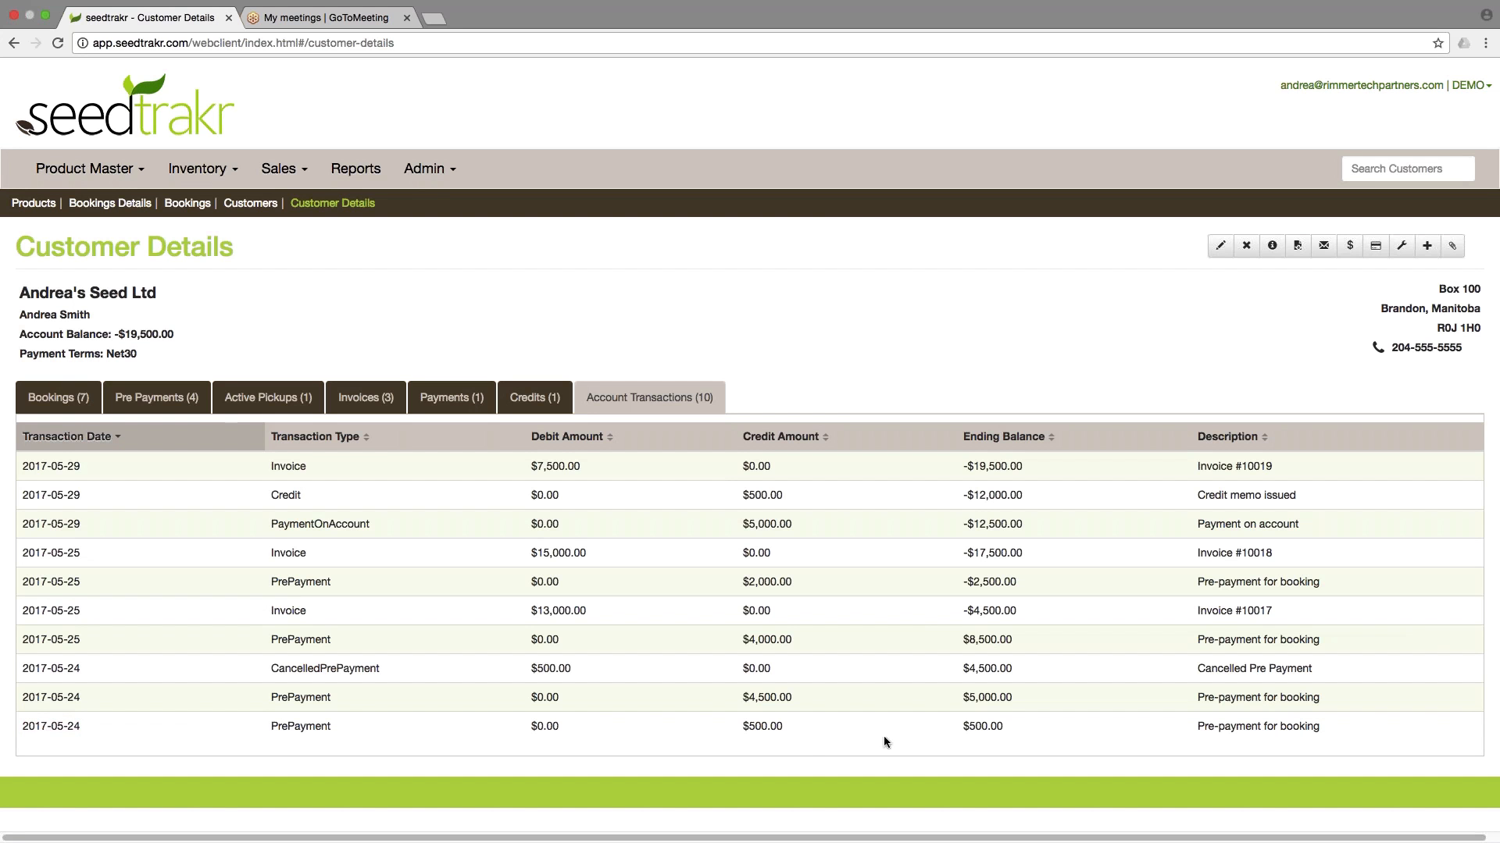